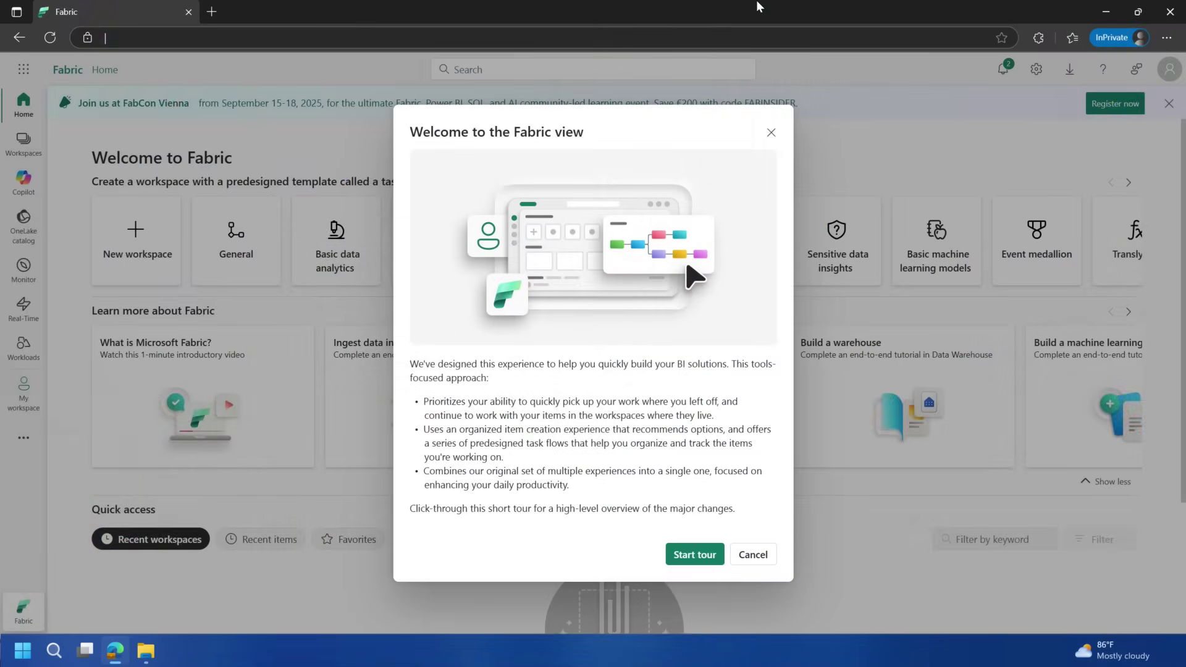
Step: Load fabric.microsoft.com in the browser and cancel the Fabric welcome tour
text(fabric.microsoft.com)
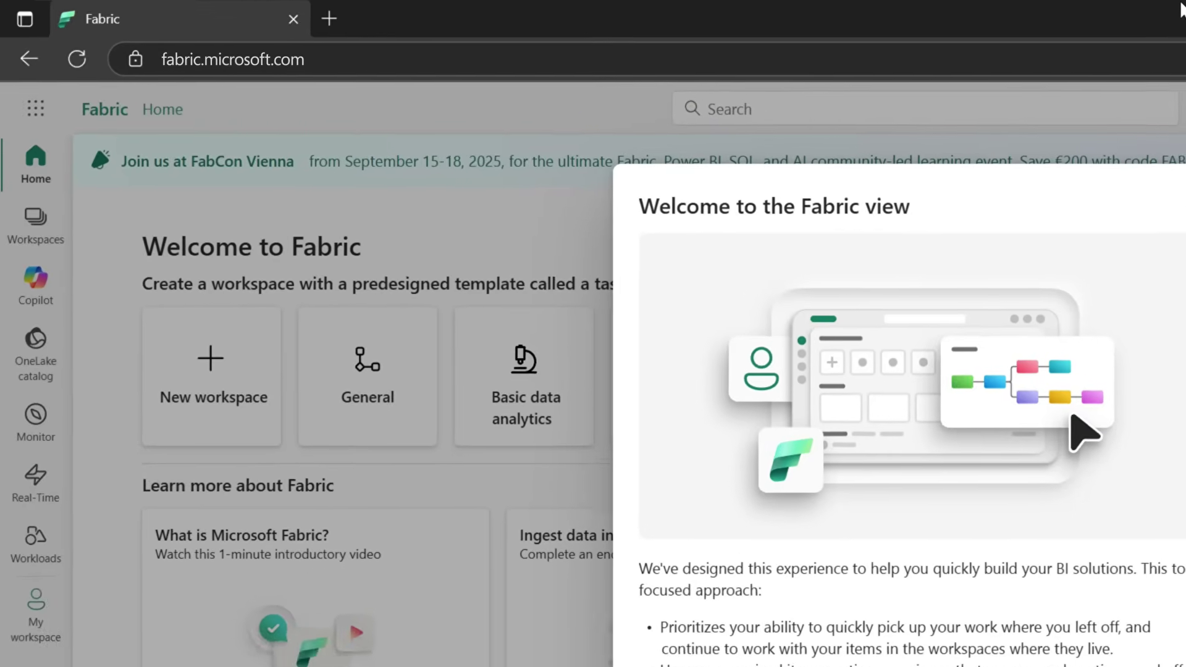
key(Return)
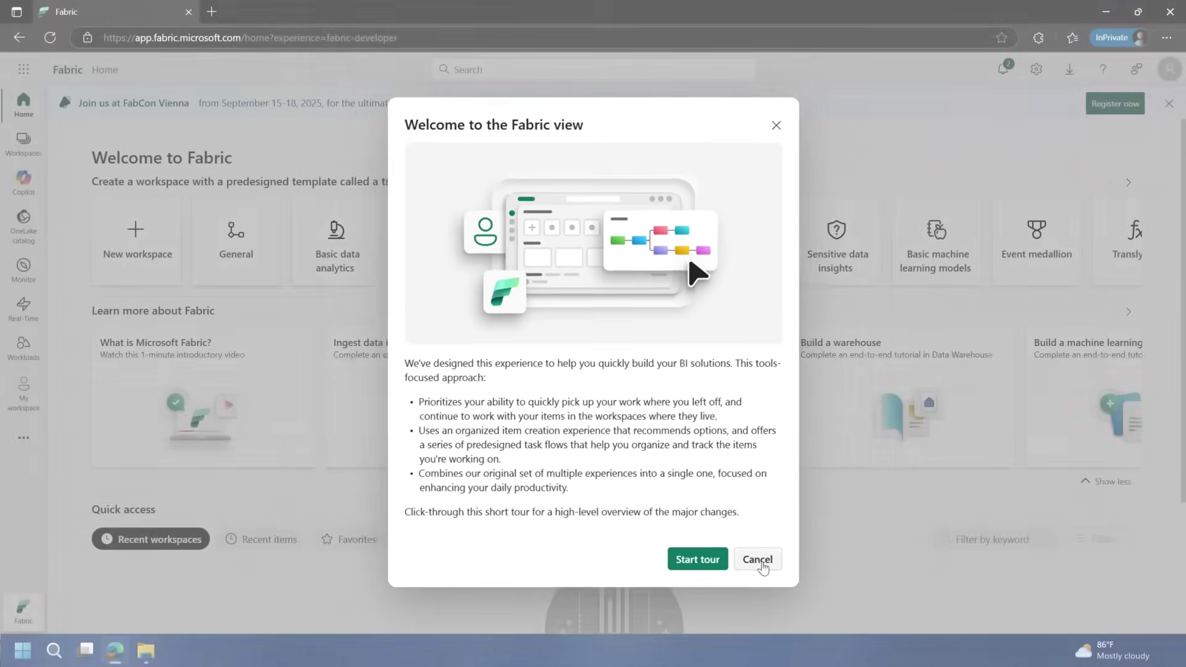
click(757, 560)
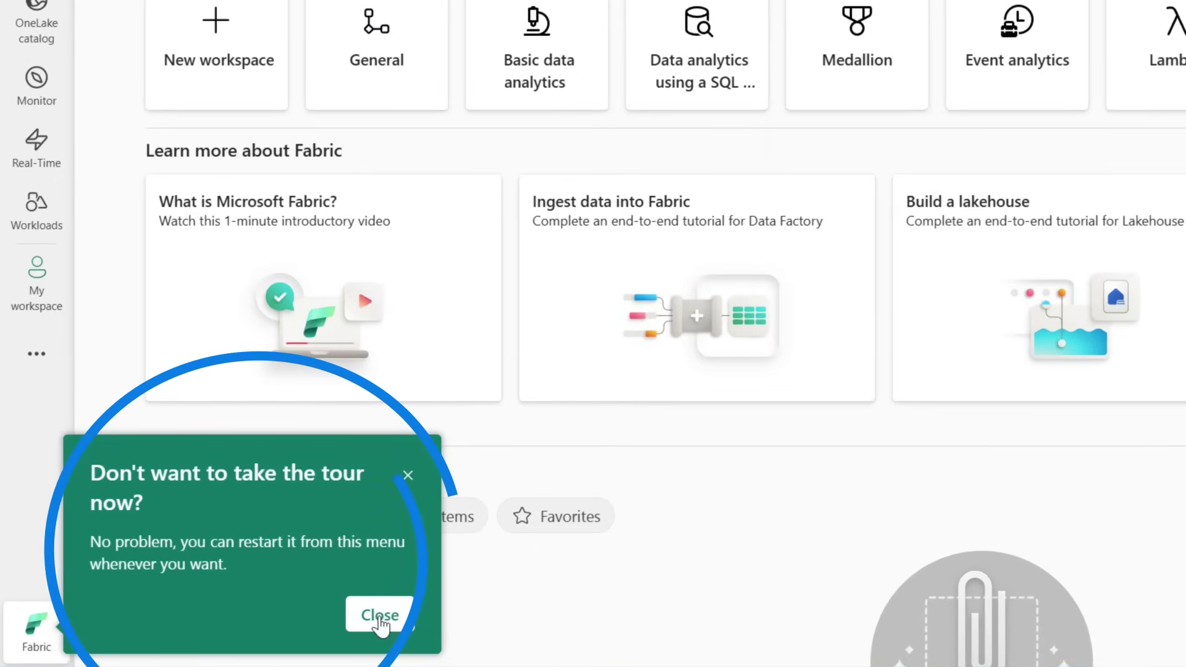
Step: Dismiss the tour reminder, switch to the Power BI experience, then back to Fabric
click(395, 626)
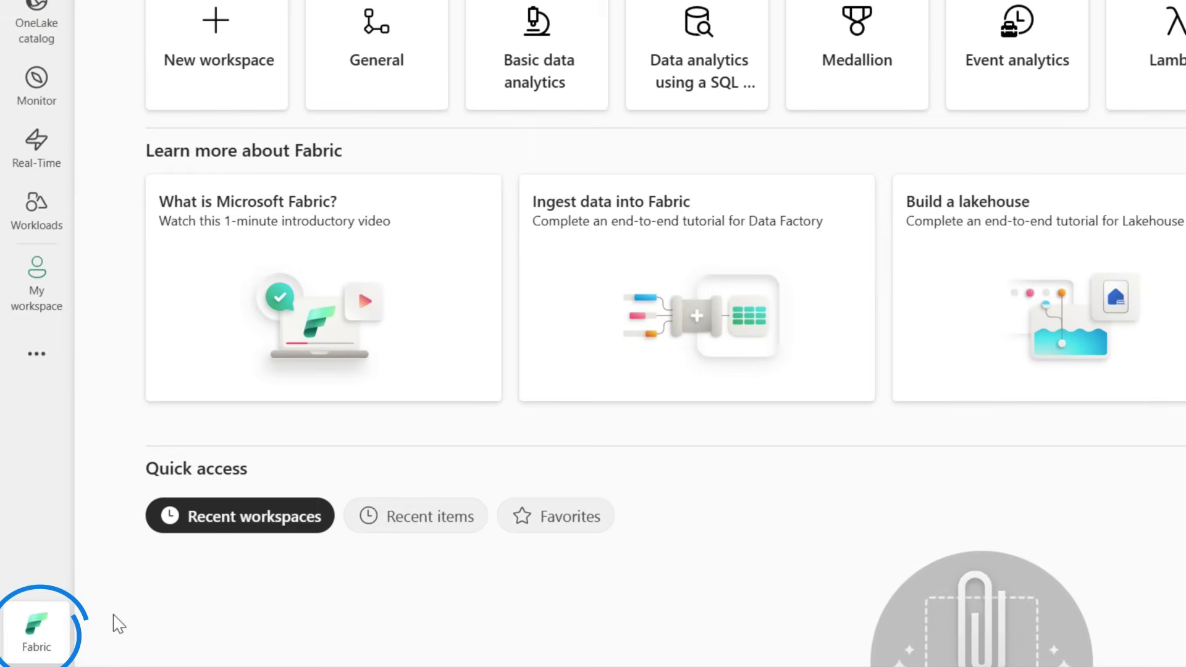
click(60, 645)
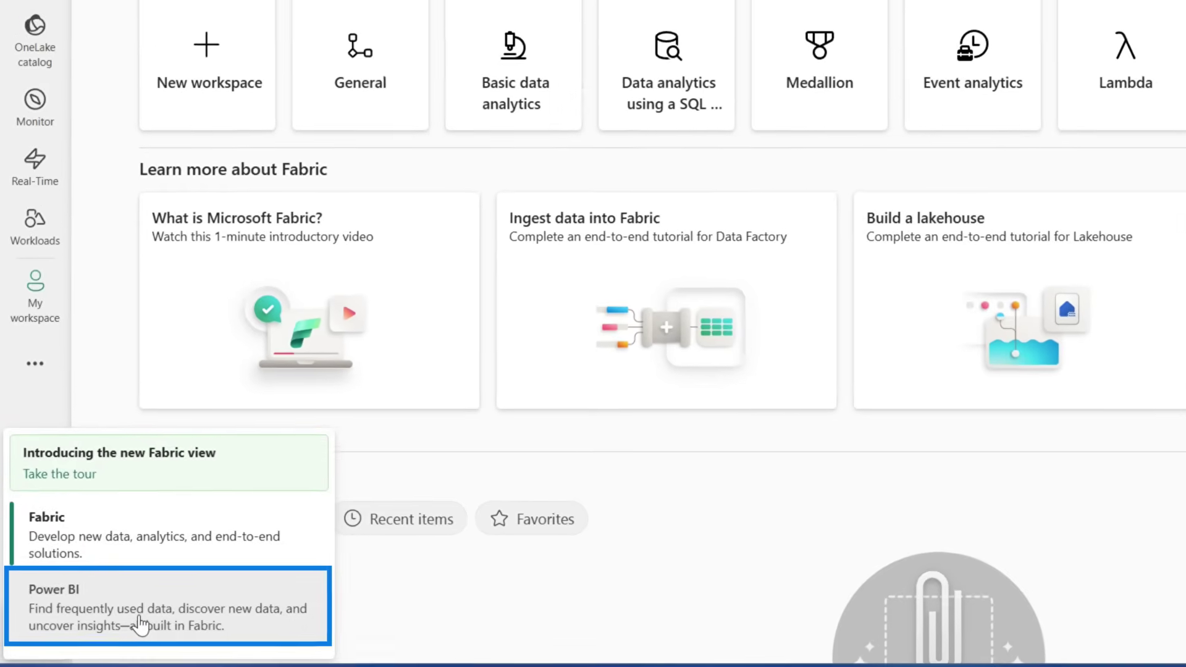
click(142, 624)
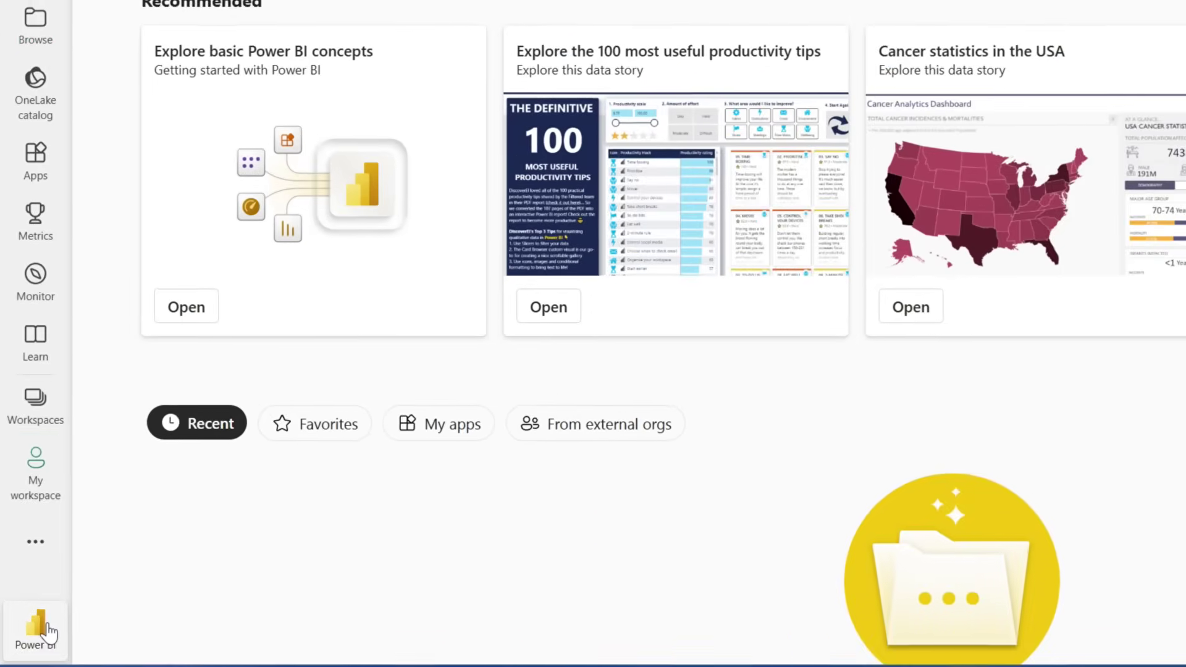
click(35, 612)
click(130, 527)
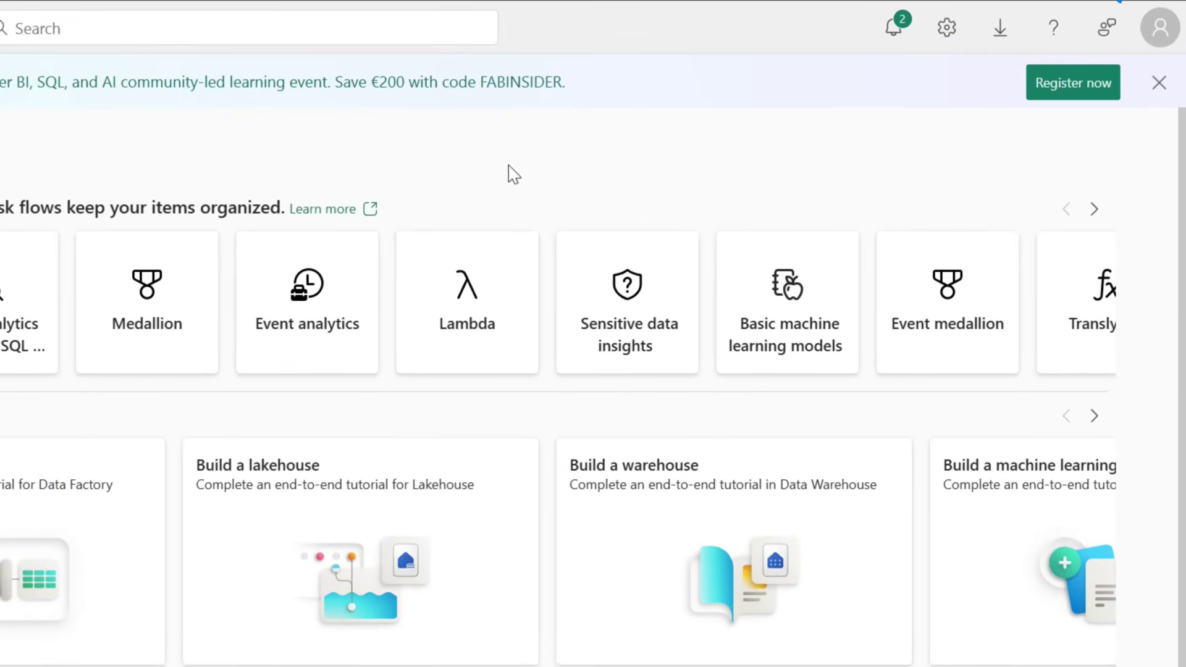
Step: Start the free trial from the account menu, activate the 60-day capacity and acknowledge it
click(1161, 29)
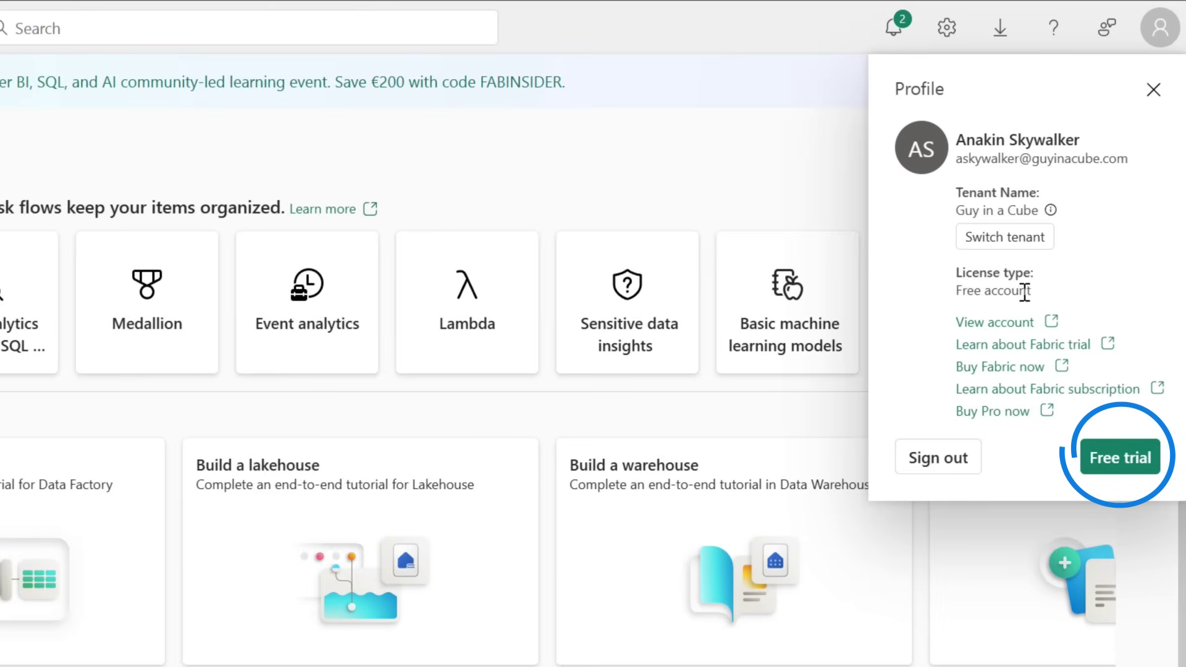
click(1120, 460)
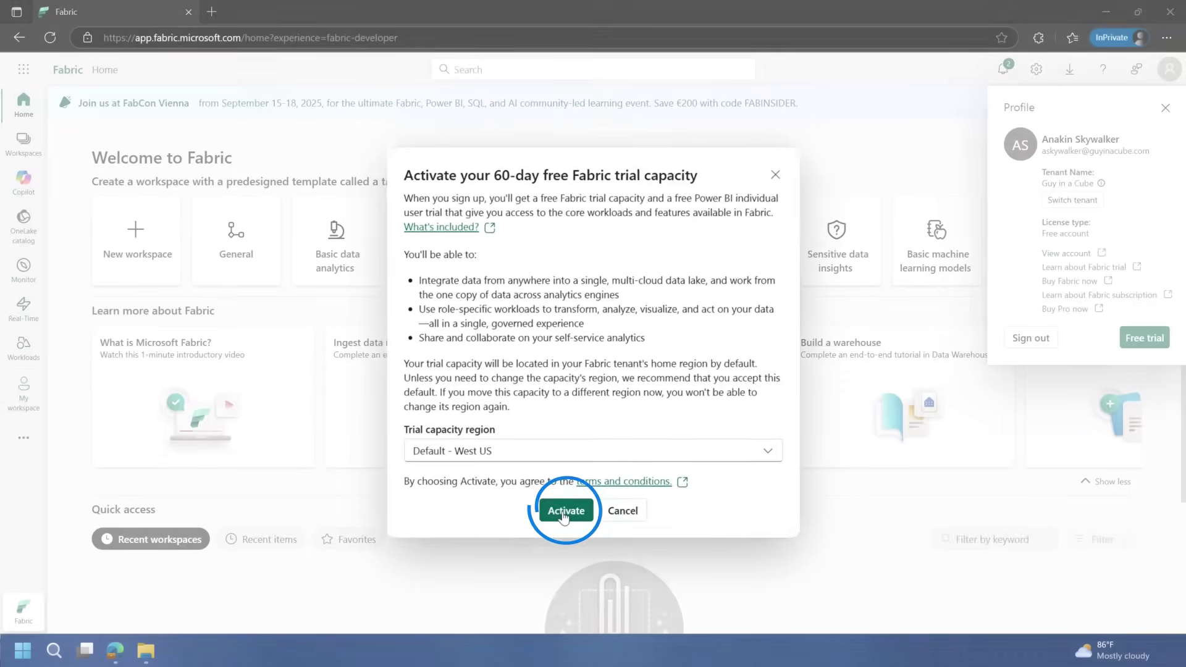
click(551, 593)
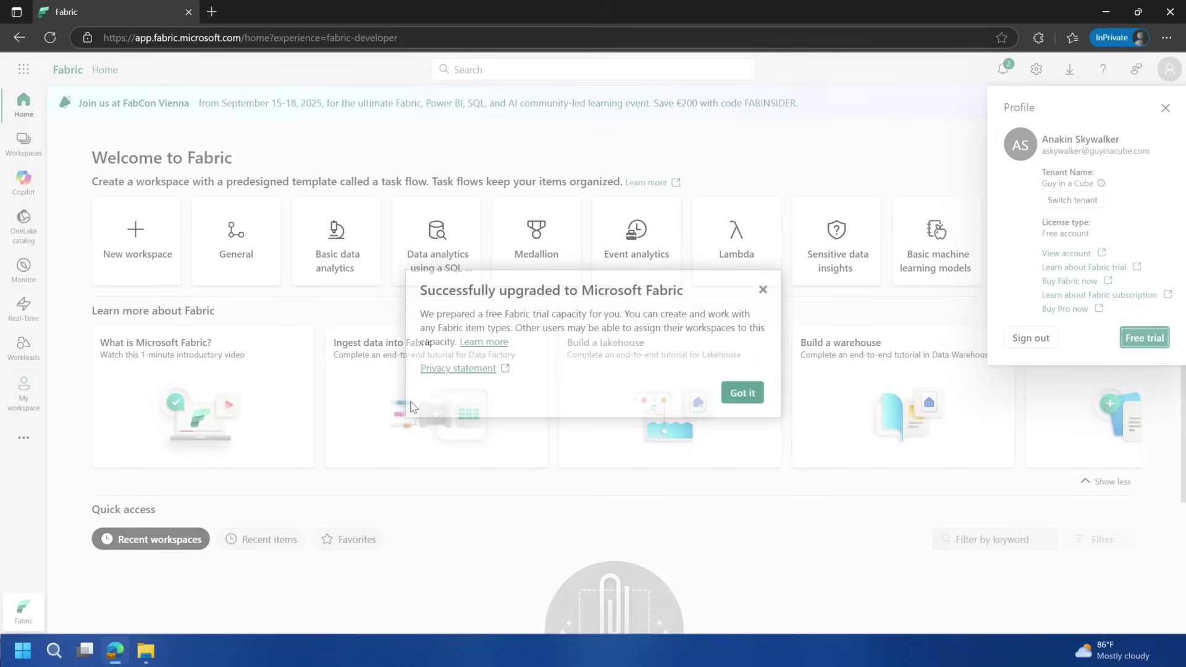
click(754, 400)
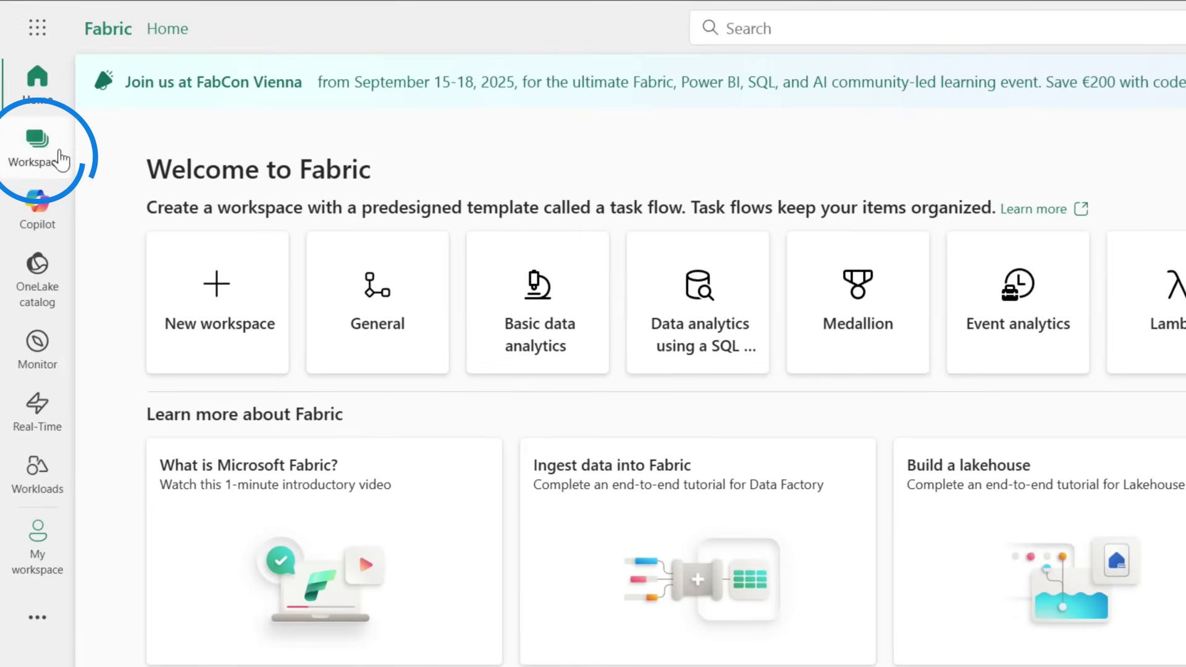
Step: Create a workspace named 'My First Fabric' with Trial license mode under Advanced settings
click(52, 157)
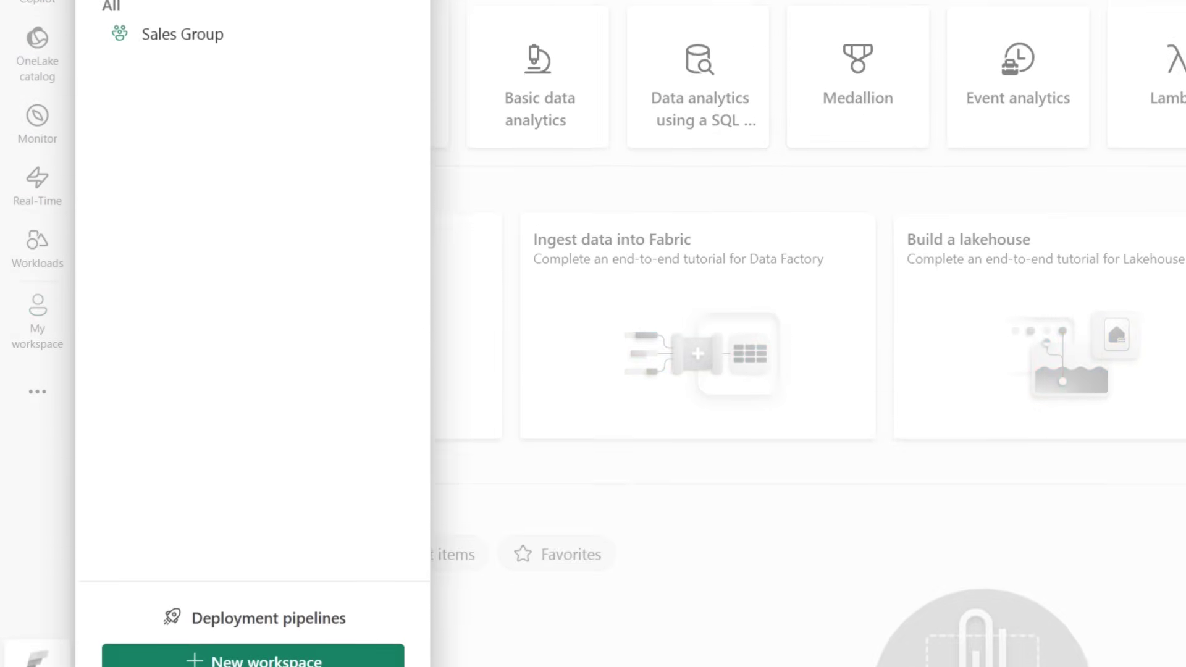
click(277, 631)
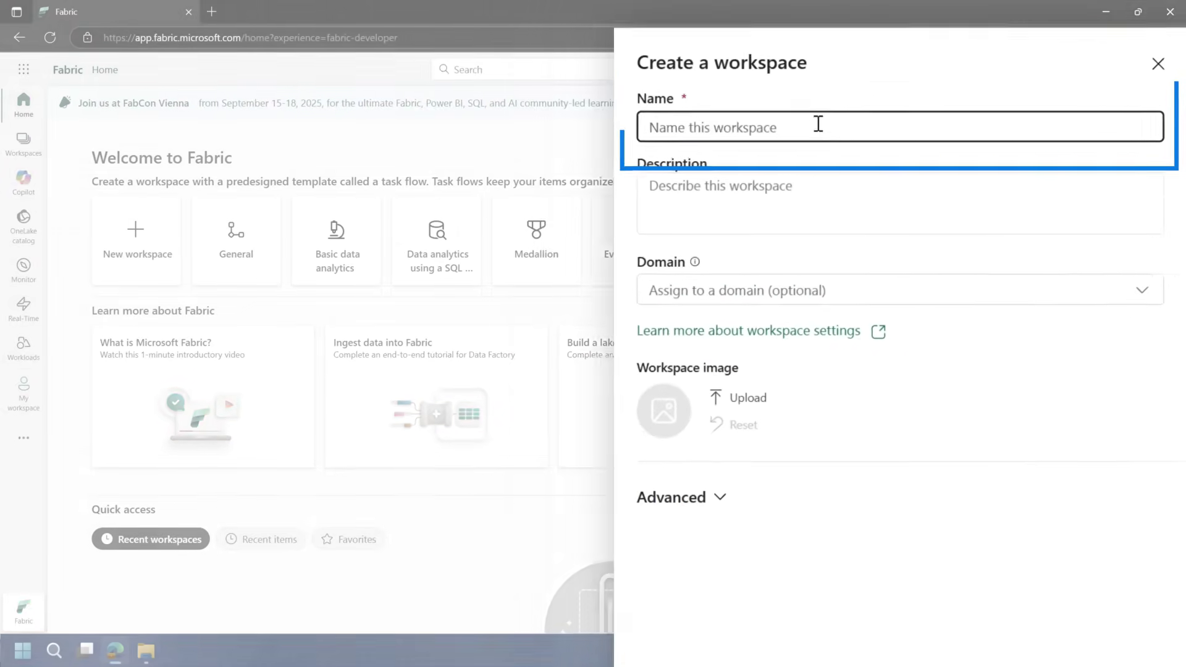
text(My First Fabric)
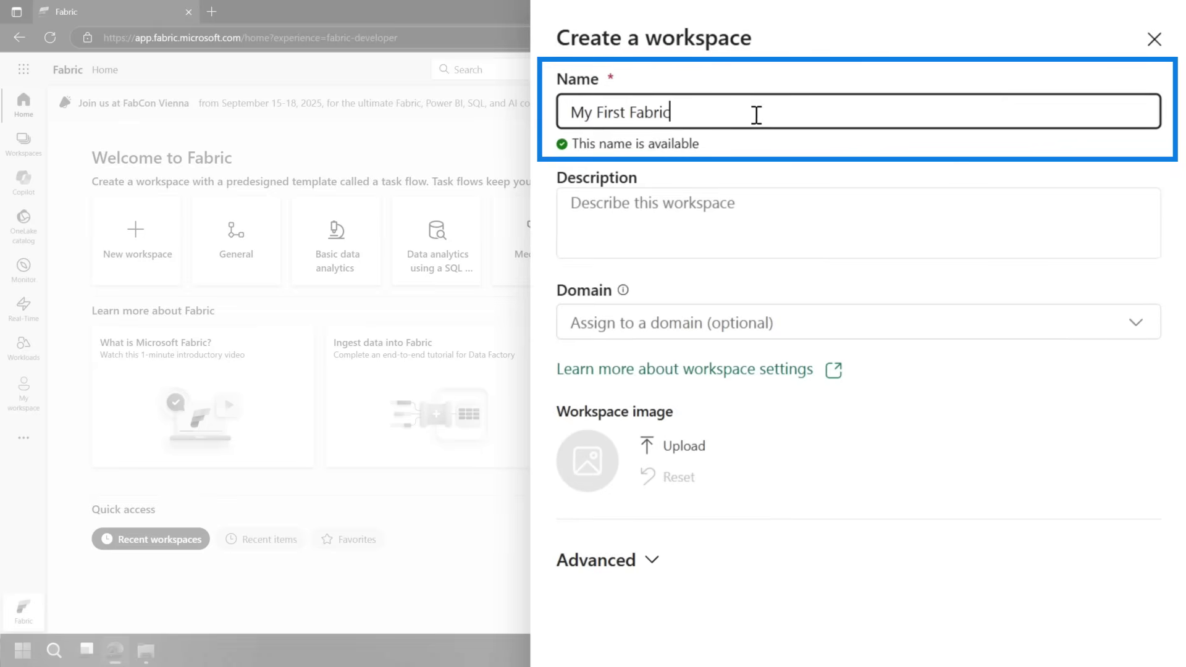
click(617, 568)
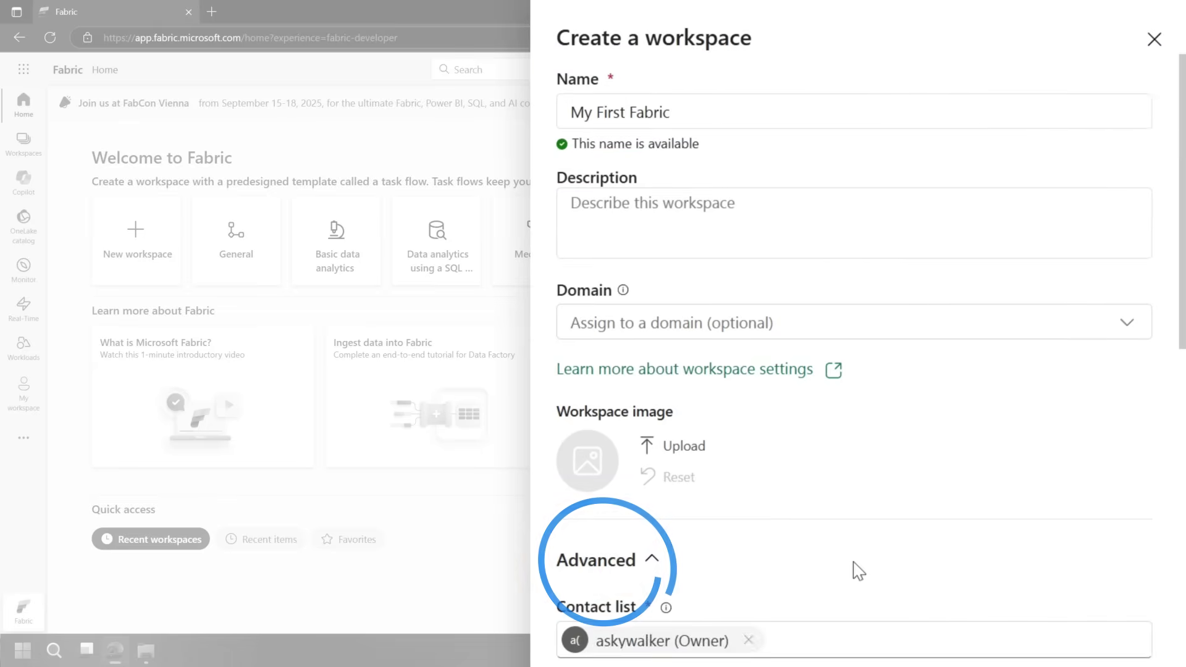
scroll(857, 569, down, 9)
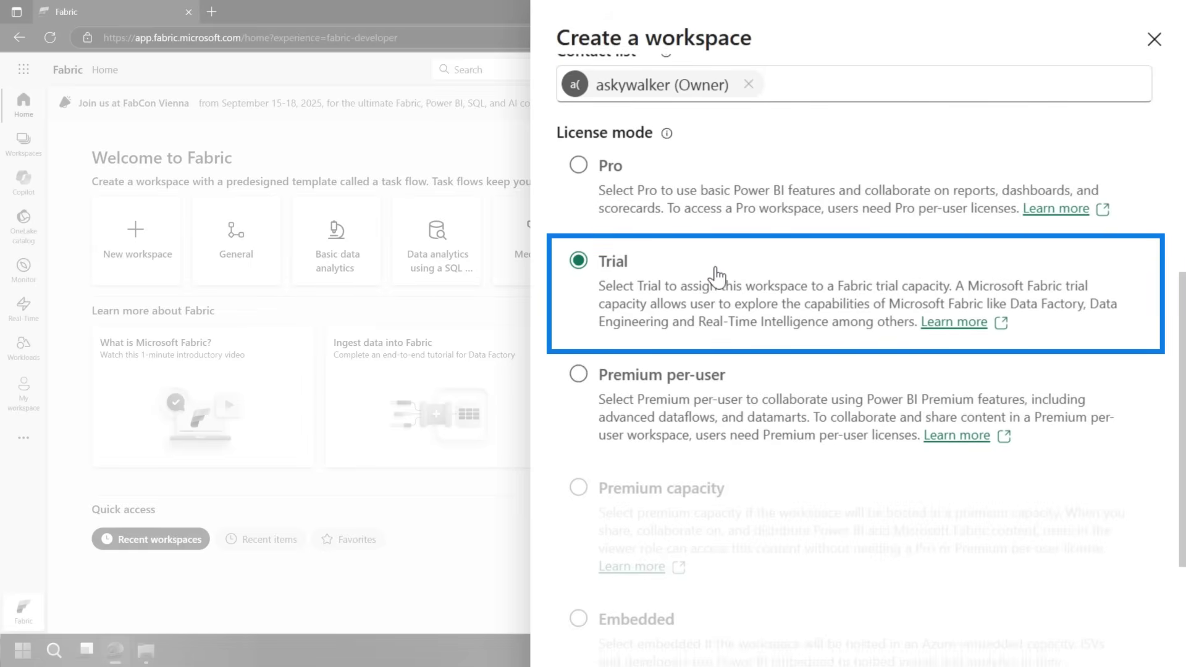
scroll(598, 645, down, 3)
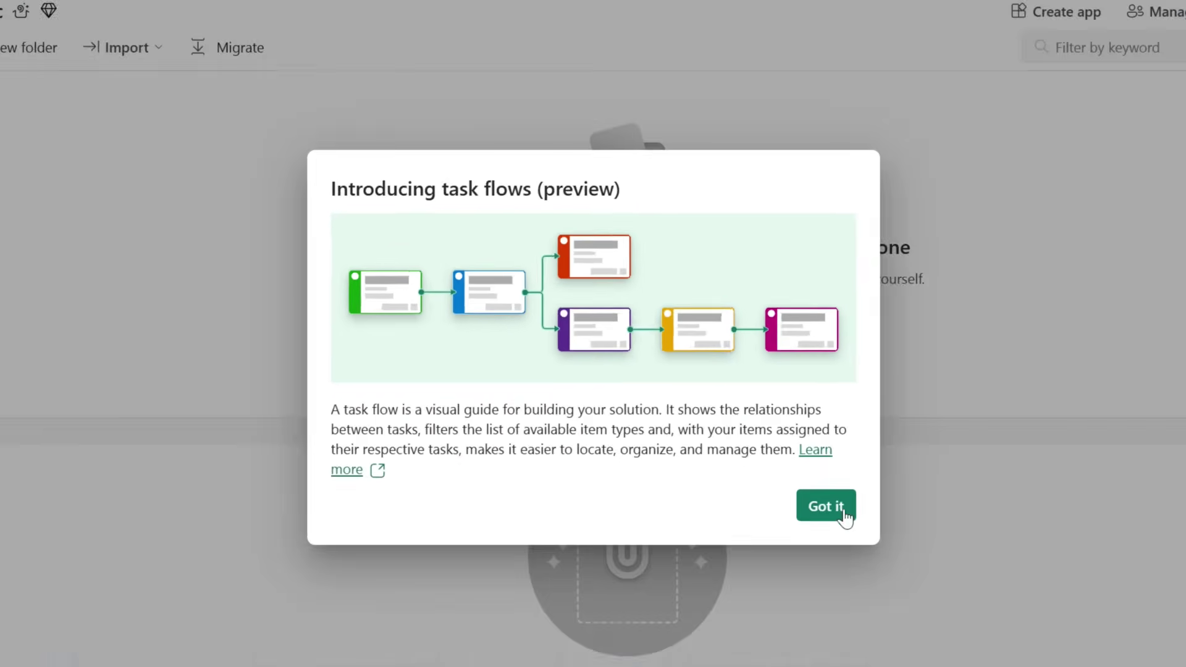
Step: Dismiss the task flows introduction and apply the Medallion predesigned task flow
click(877, 527)
click(559, 331)
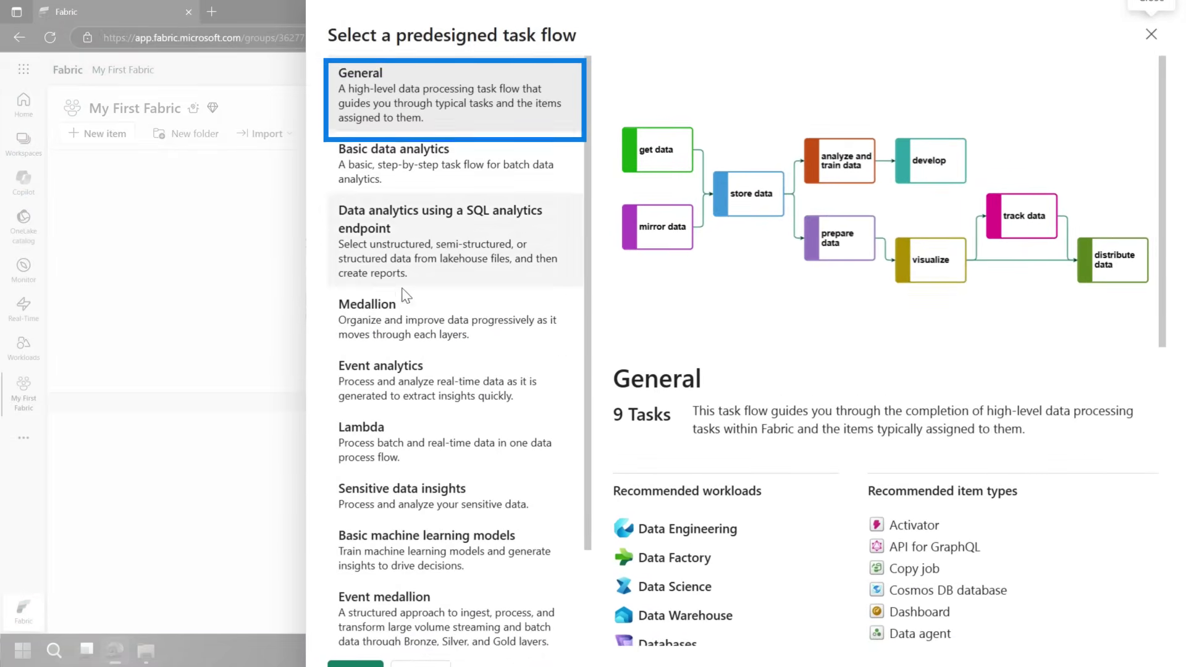
click(431, 326)
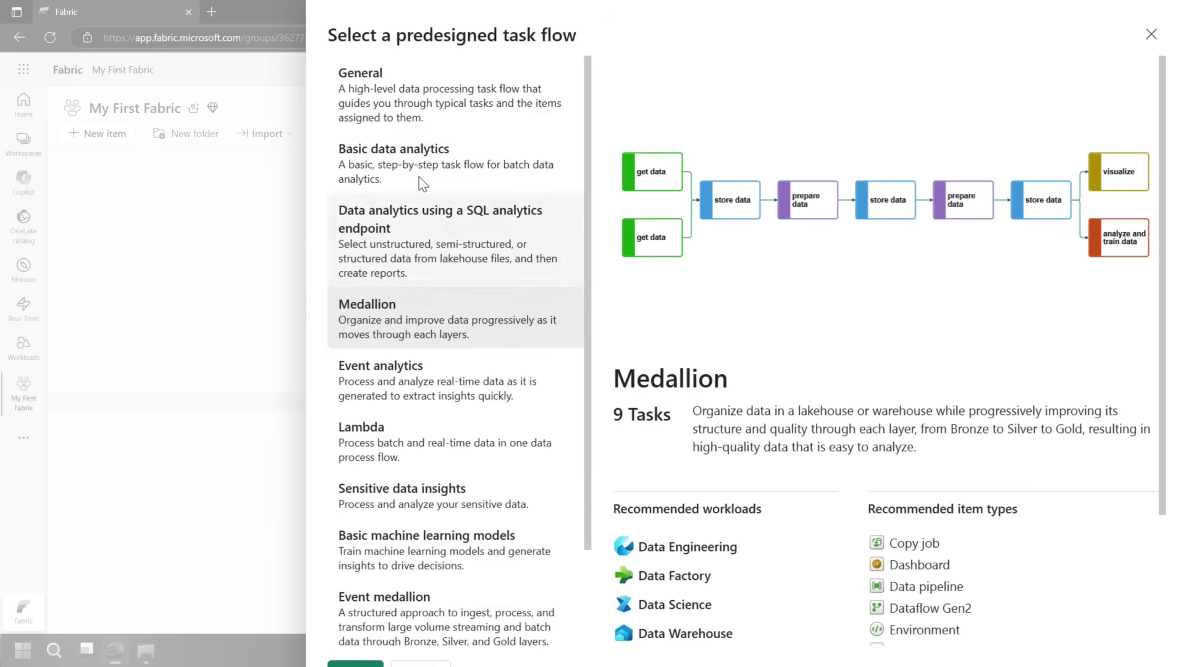
scroll(358, 618, down, 1)
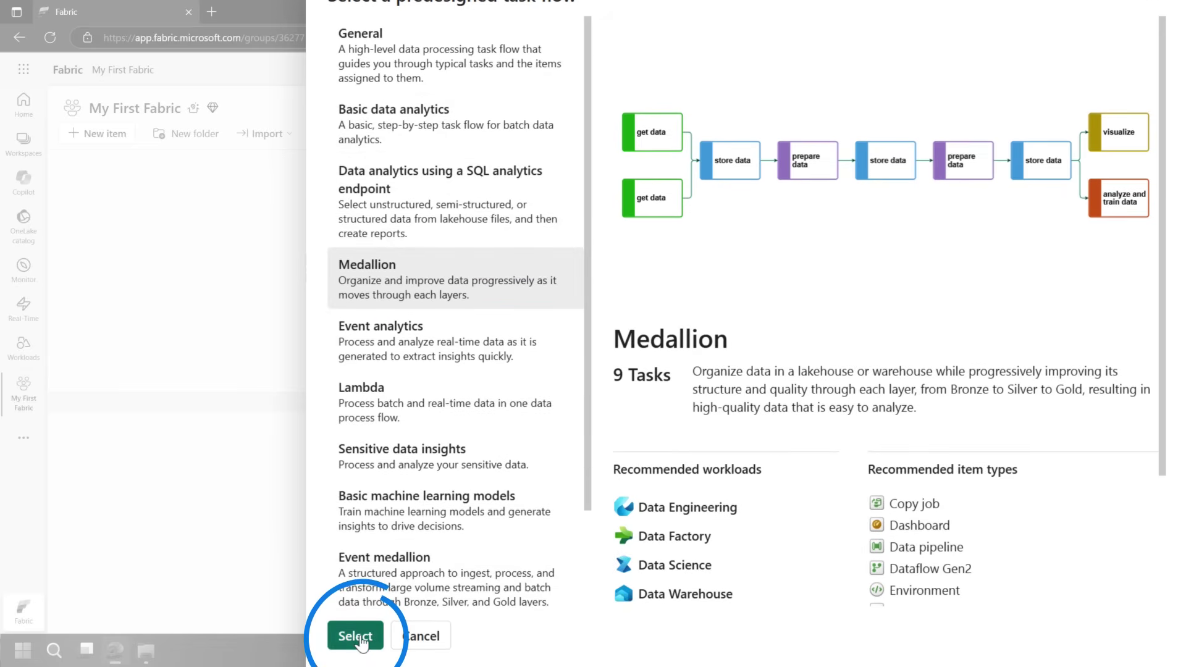
click(356, 636)
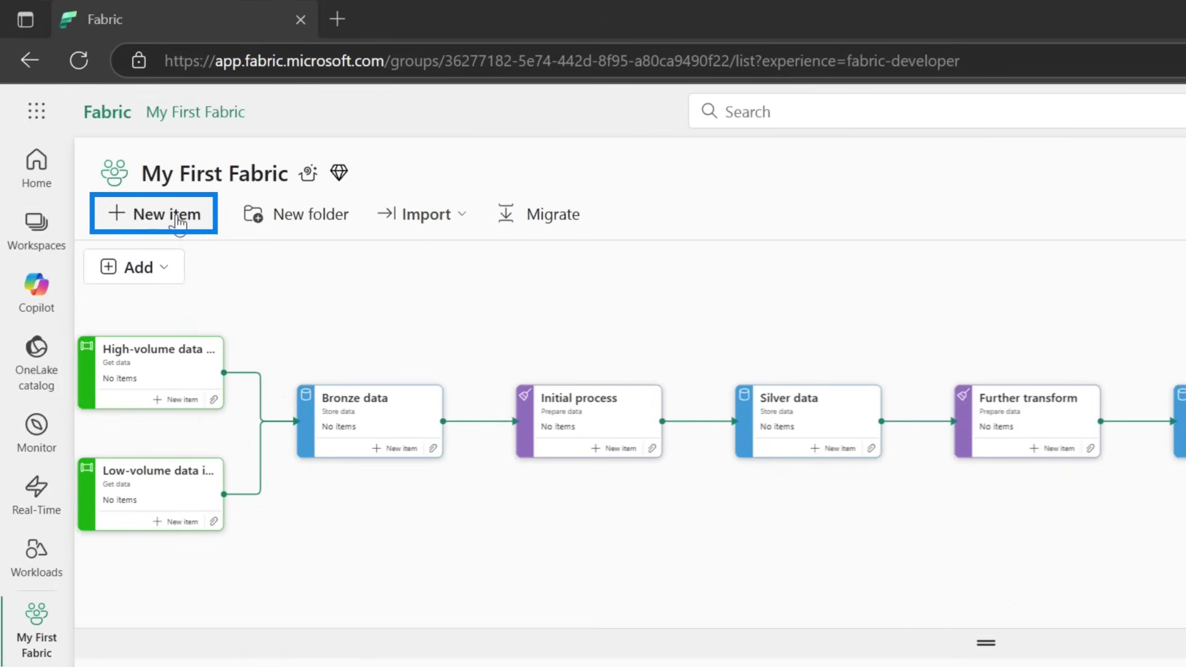
click(179, 217)
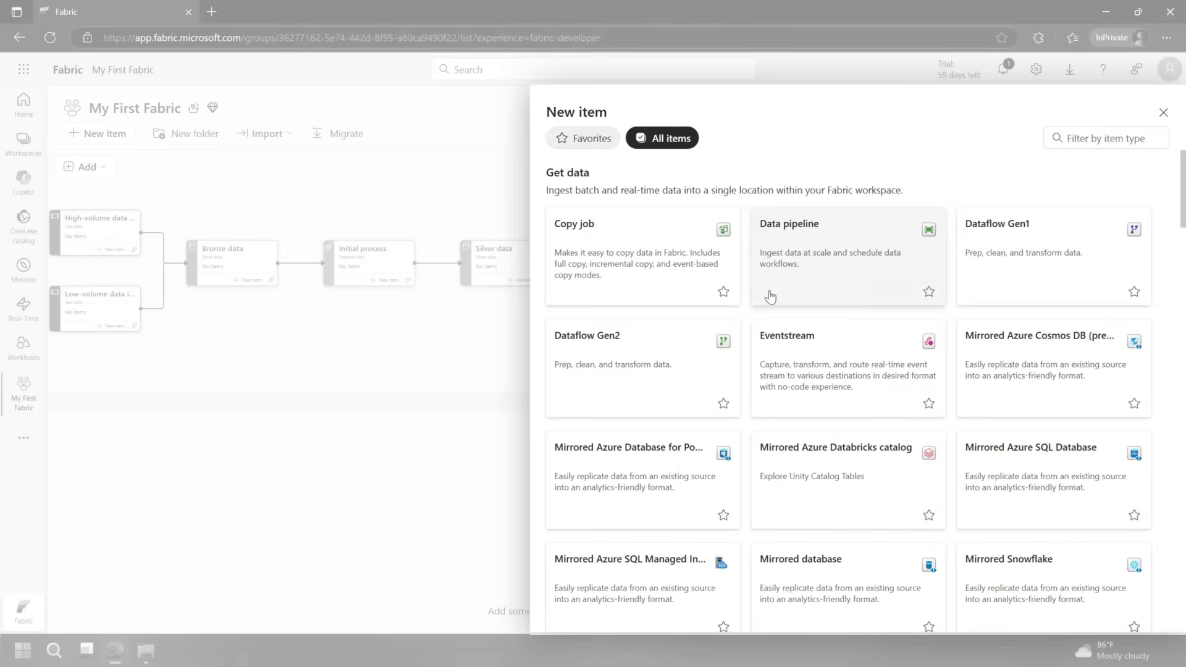
scroll(654, 304, down, 3)
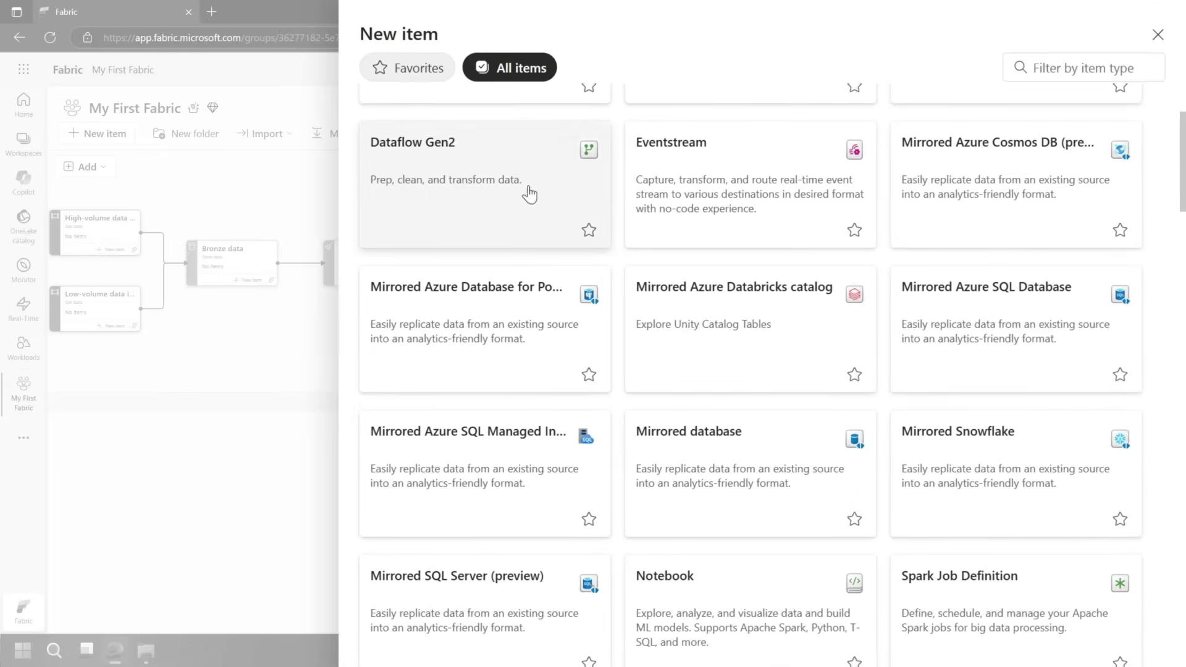
scroll(534, 247, up, 3)
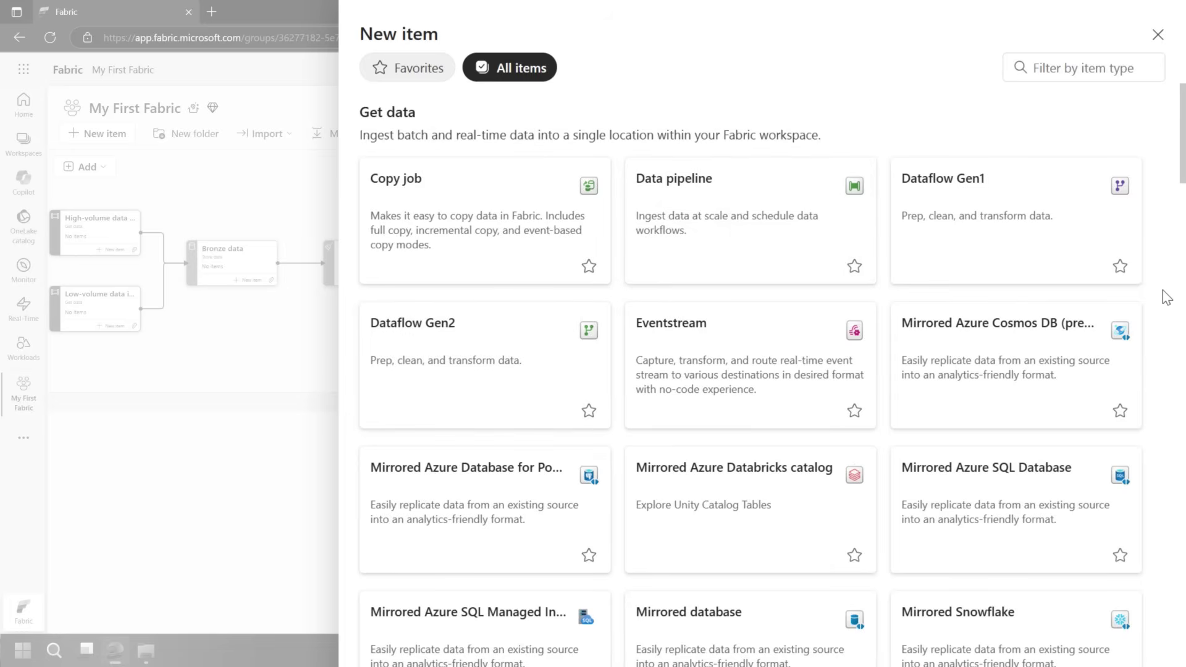
scroll(1175, 395, down, 4)
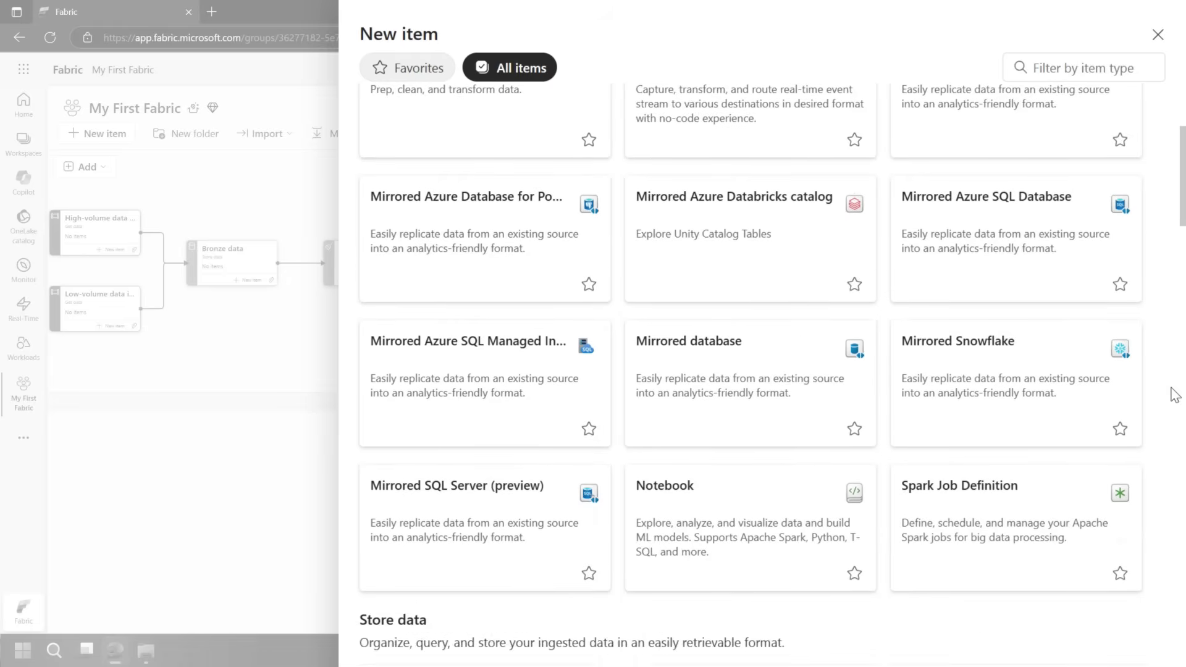
scroll(1166, 393, down, 7)
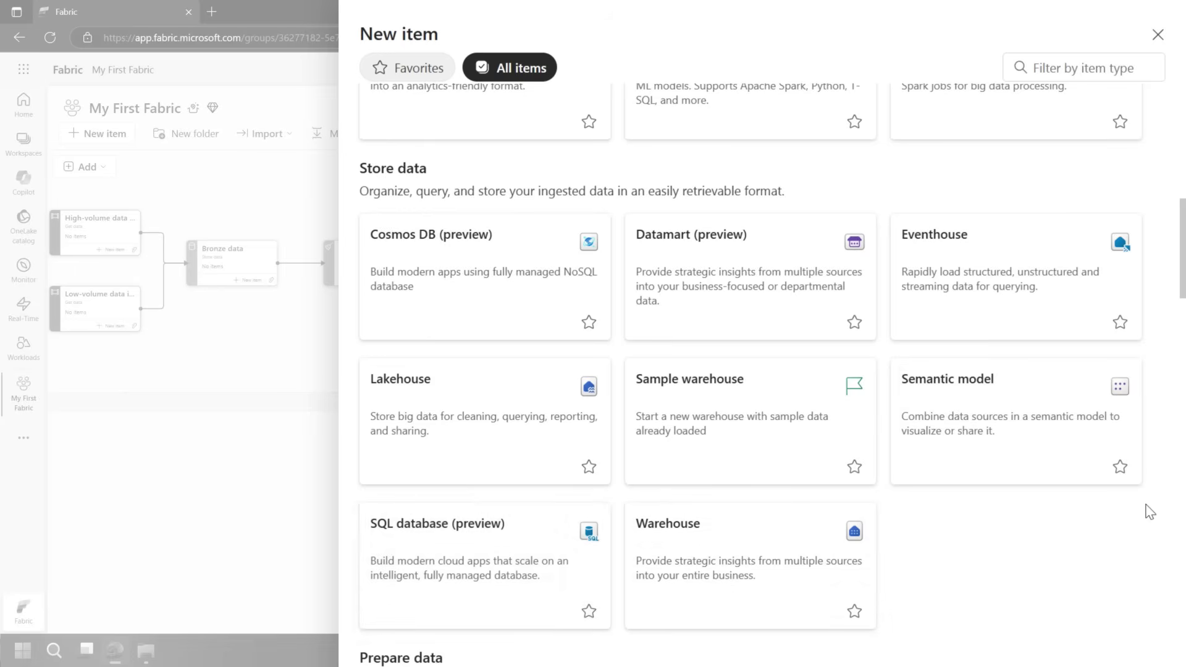
scroll(1164, 493, down, 8)
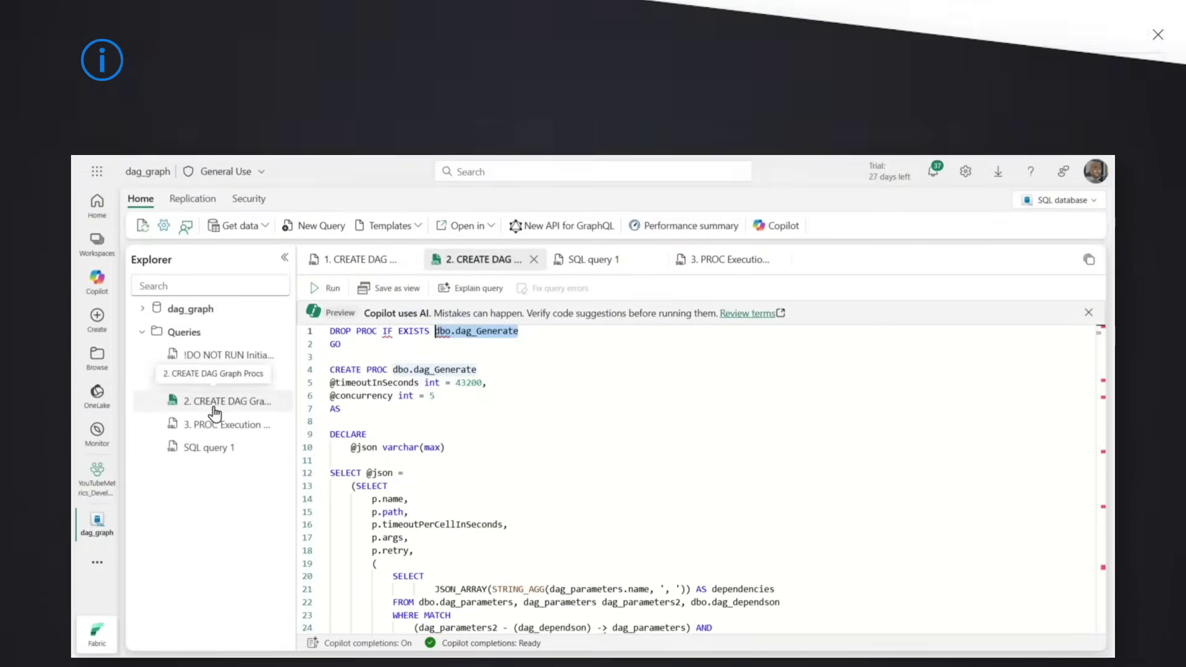
scroll(544, 404, down, 3)
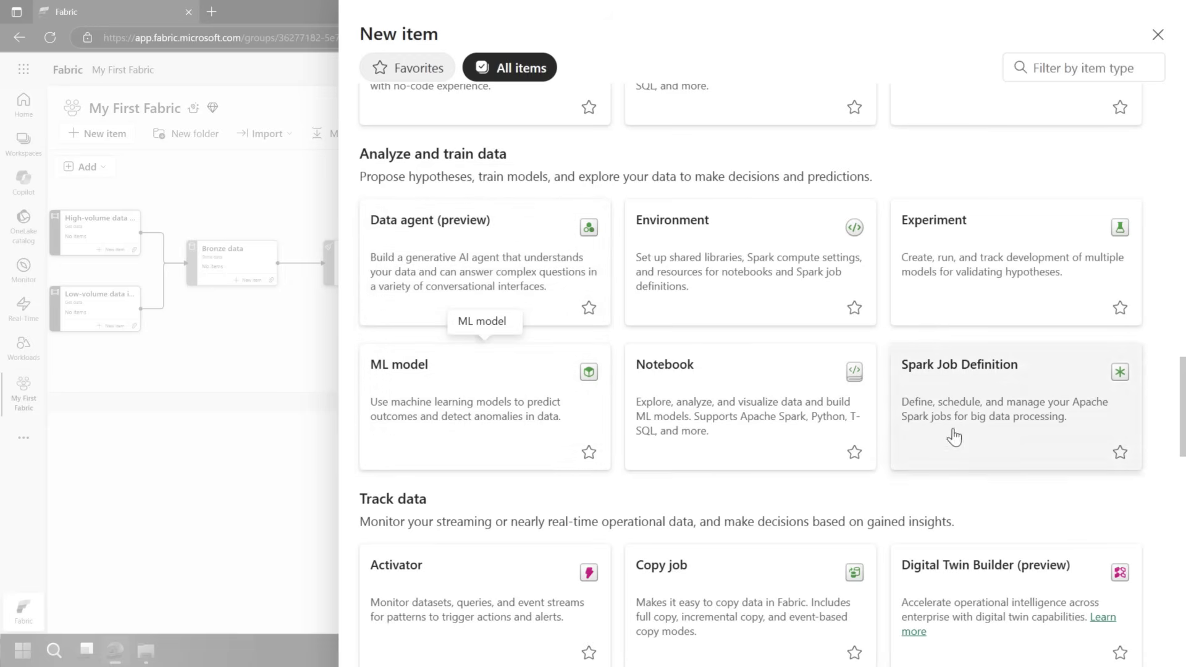
Step: Scroll through the New item catalogue to the bottom and back up
scroll(1179, 495, down, 5)
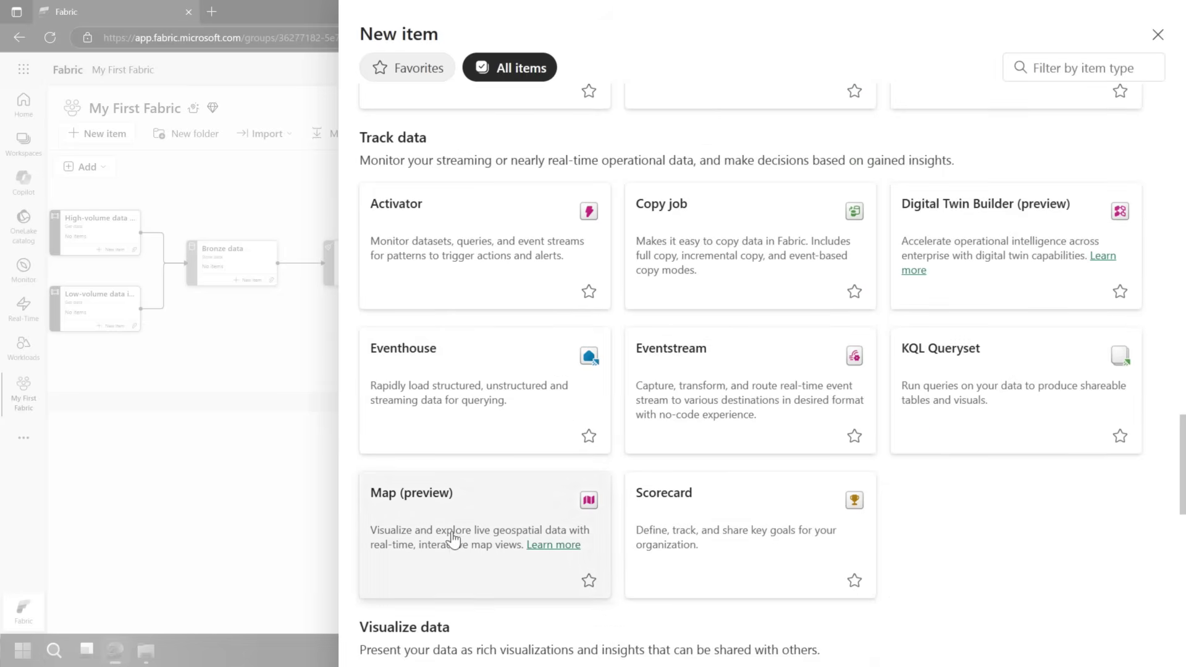
scroll(905, 522, down, 7)
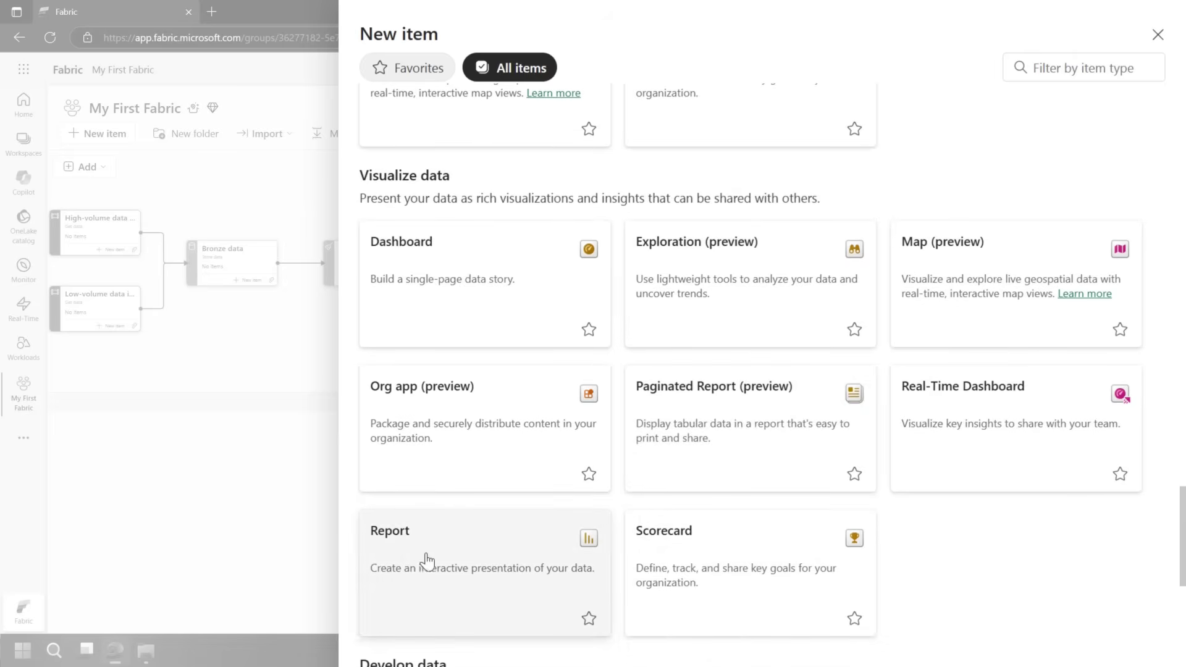
scroll(716, 513, down, 7)
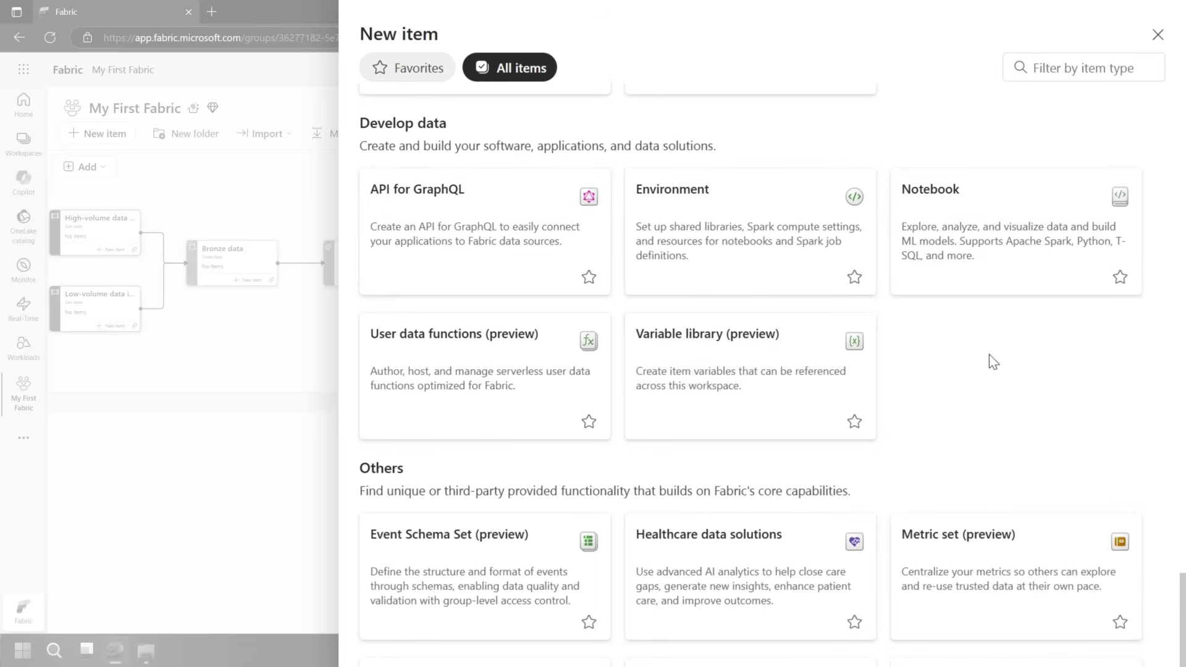
scroll(987, 361, down, 3)
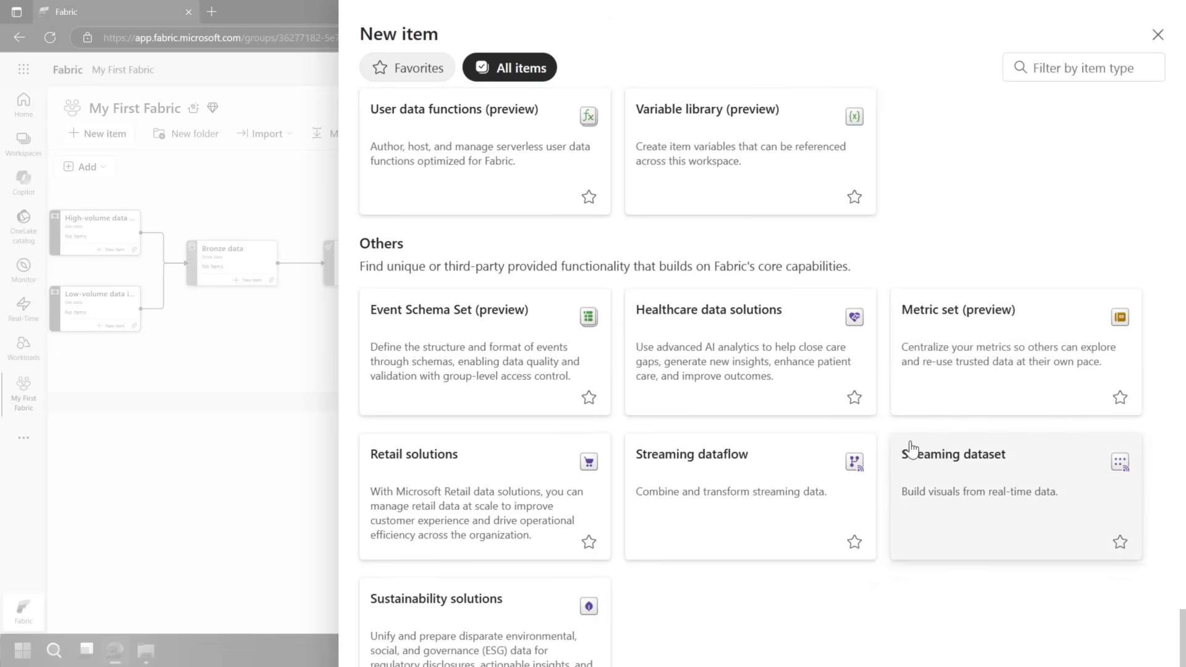
scroll(908, 450, down, 6)
scroll(907, 451, up, 15)
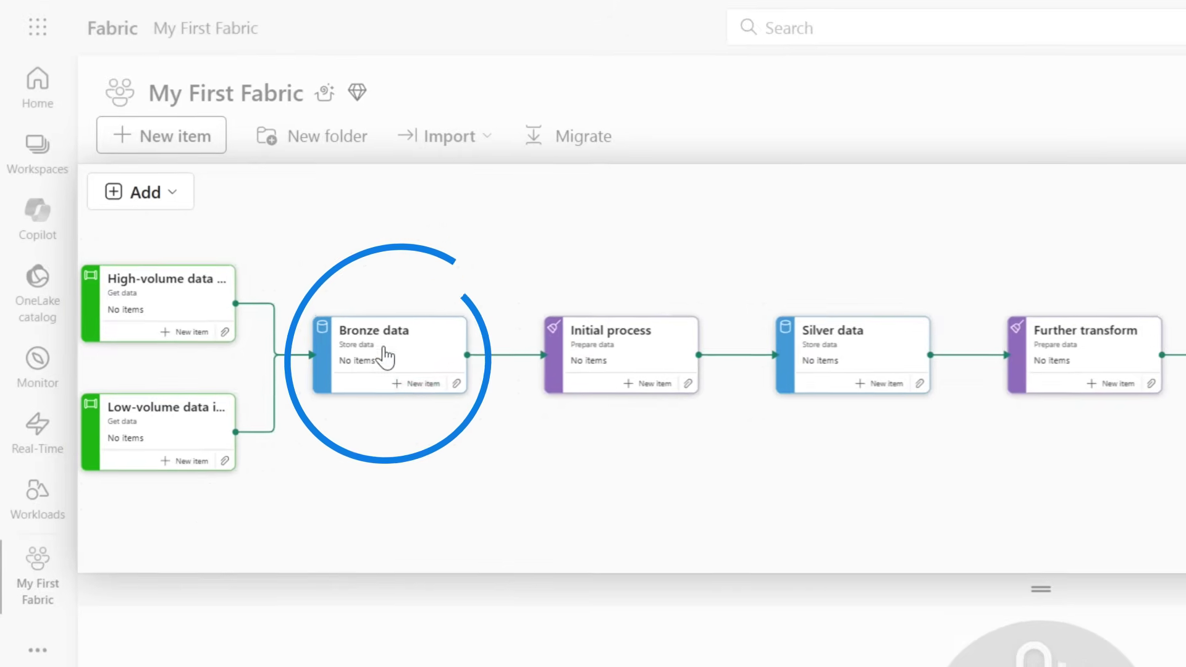
Step: Add a lakehouse named 'myfirstlakehouse' to the Bronze stage and dismiss the T-SQL tip
click(420, 386)
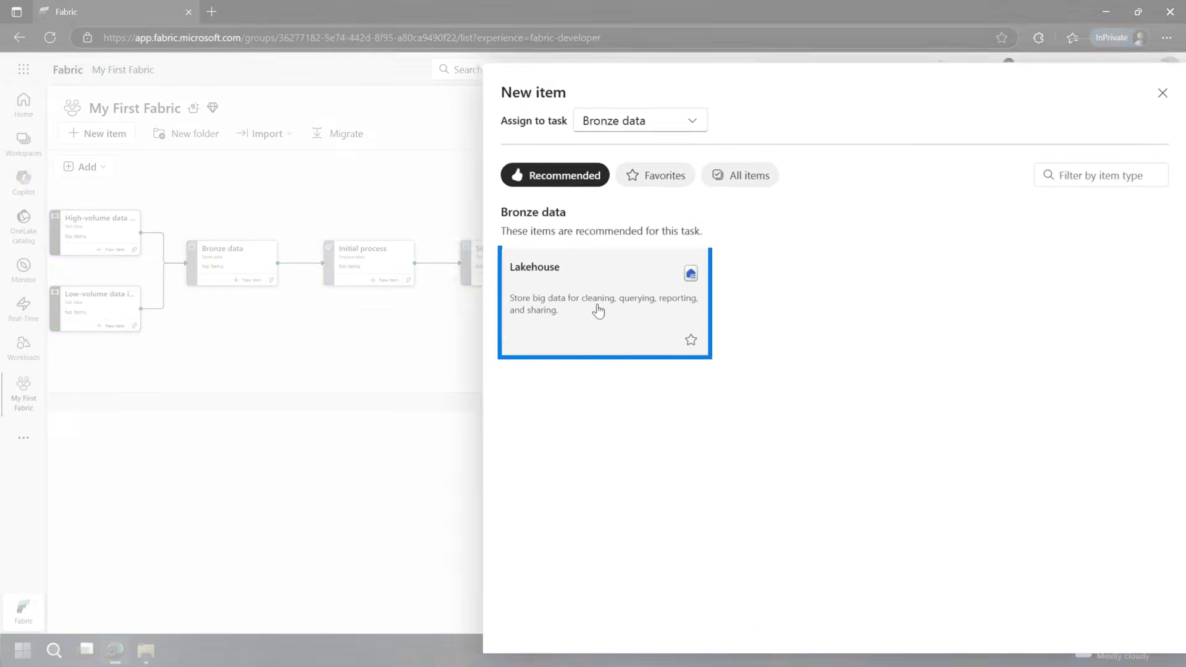
click(478, 297)
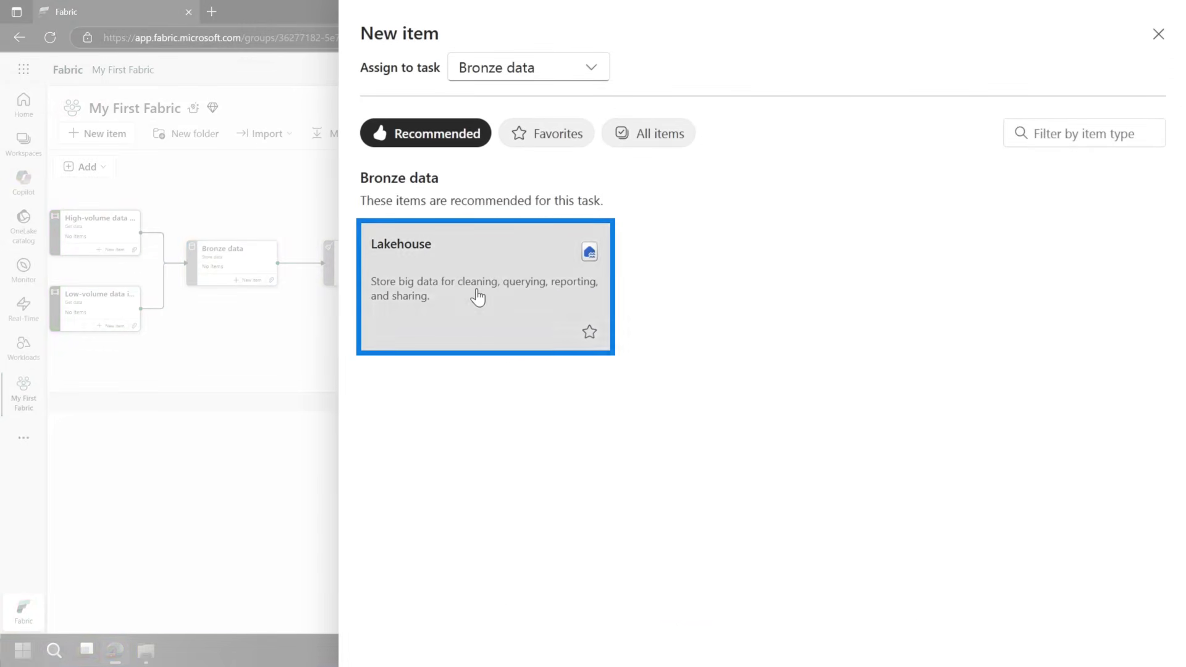
text(myfirstlakehouse)
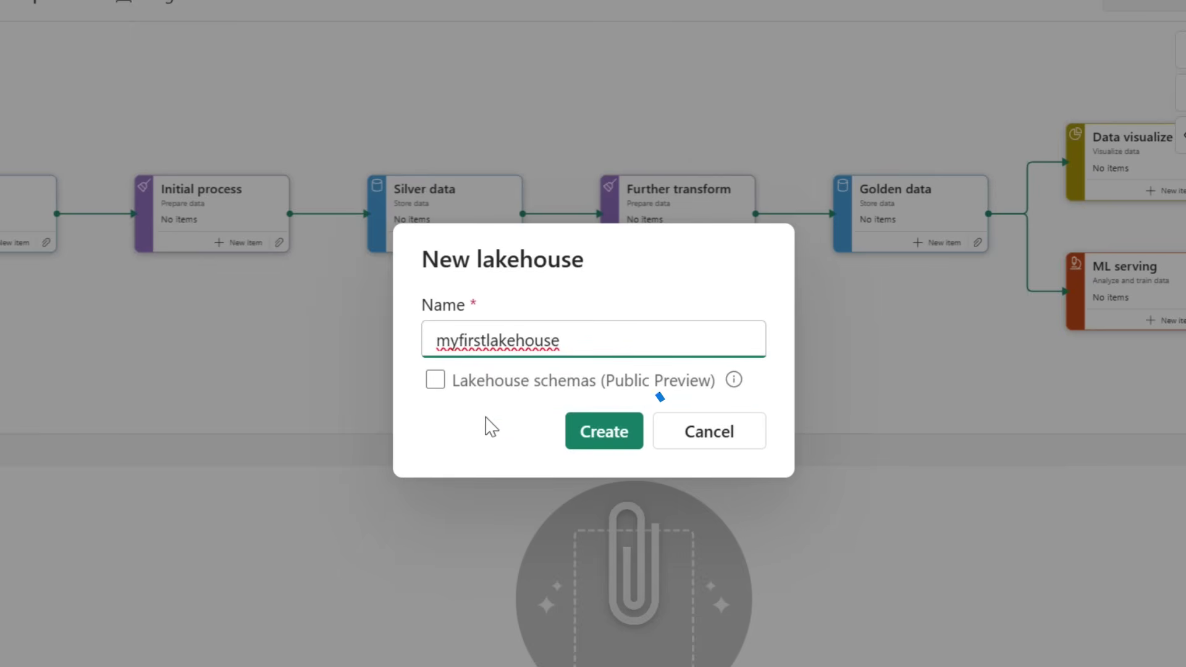
click(622, 440)
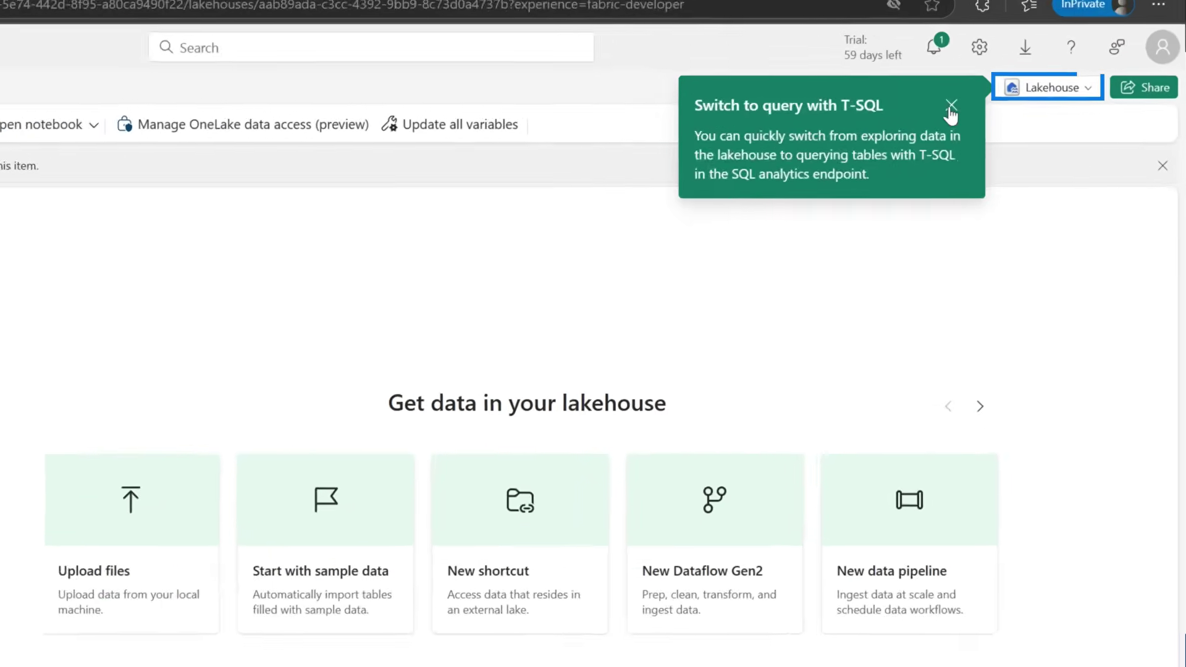
click(1015, 112)
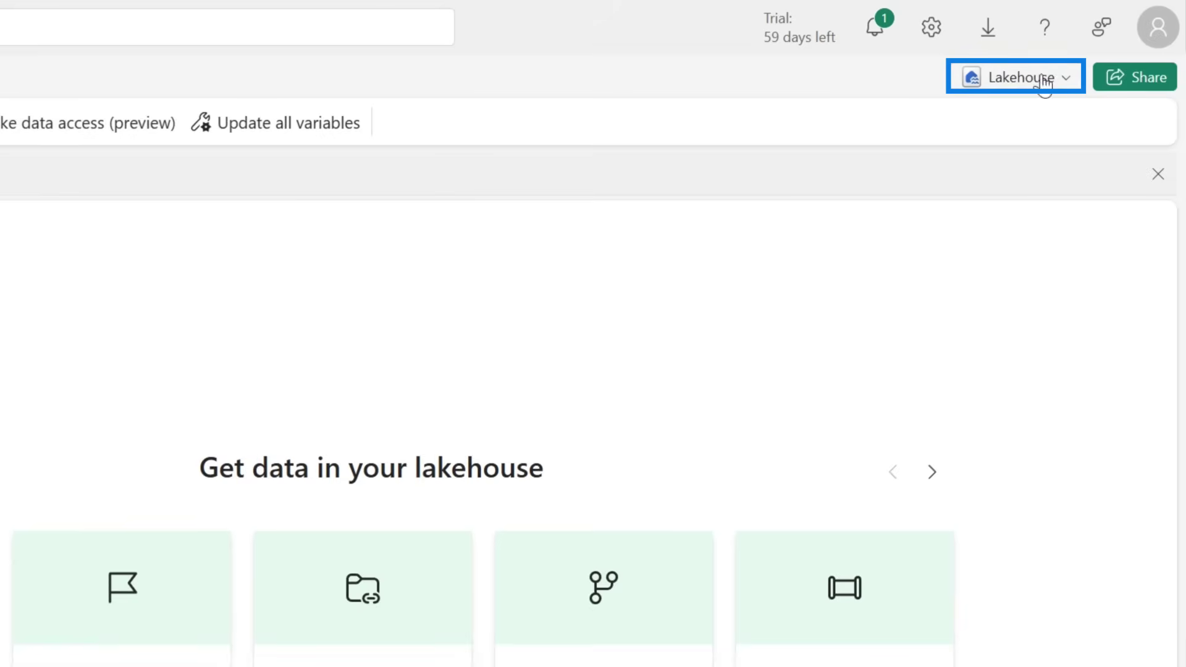
Step: View the lakehouse and SQL analytics endpoint options, then open the empty Files folder
click(1044, 80)
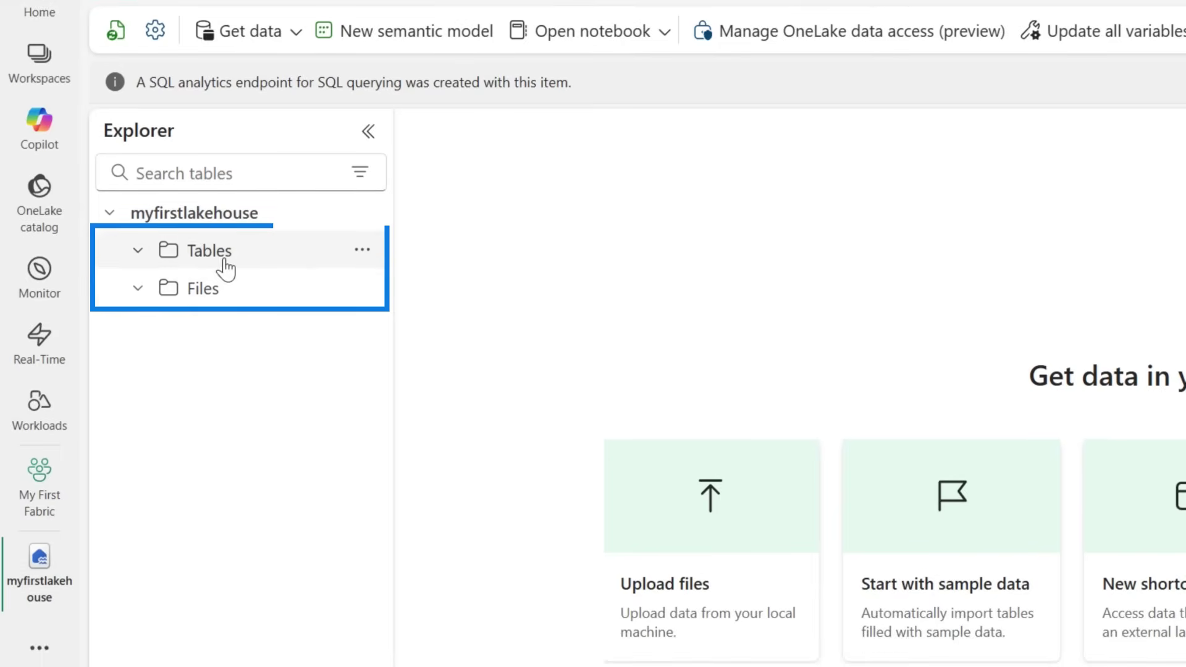
click(204, 290)
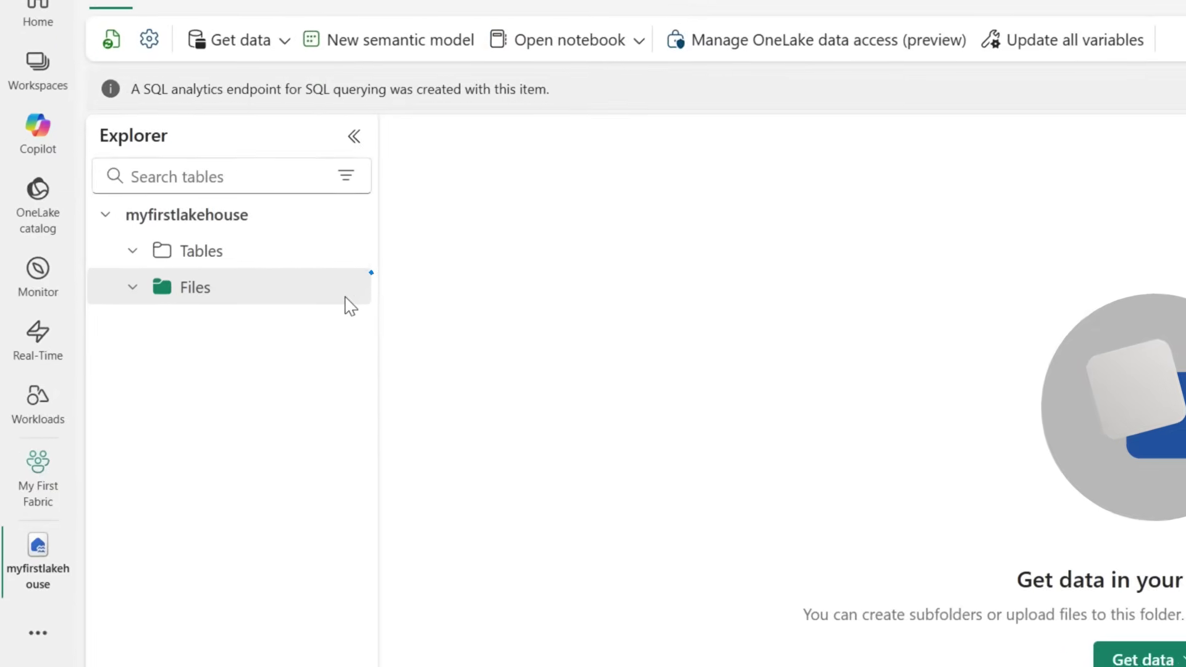
Step: Upload internet_sales.csv from the computer into the lakehouse Files folder
click(212, 277)
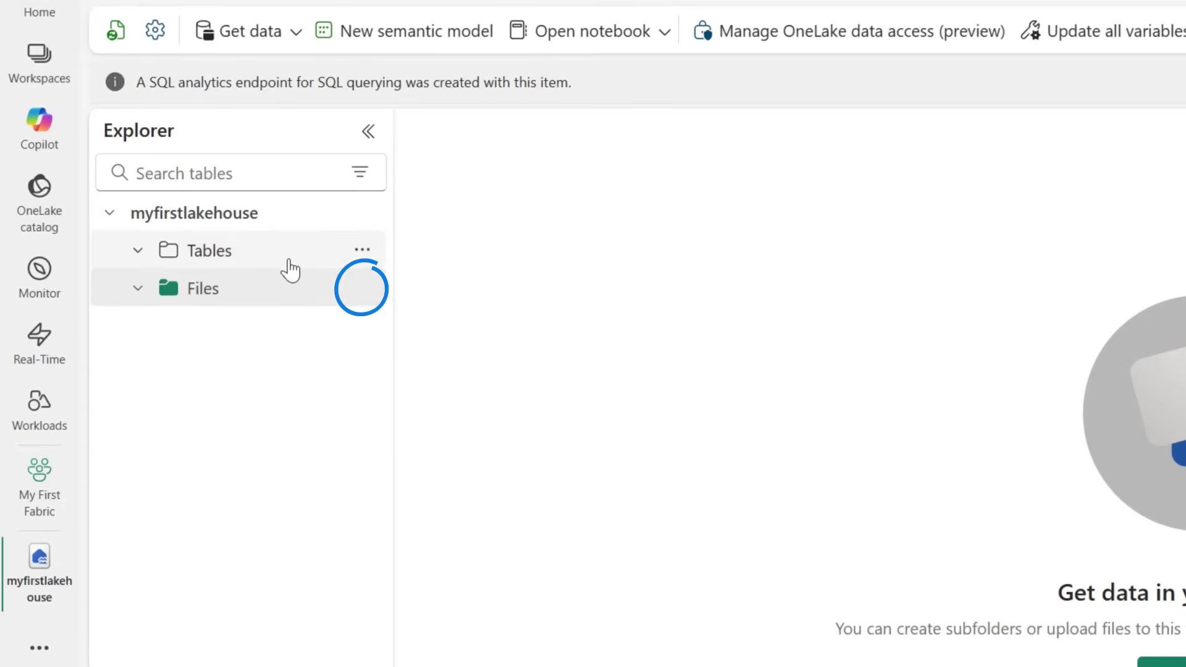
click(362, 288)
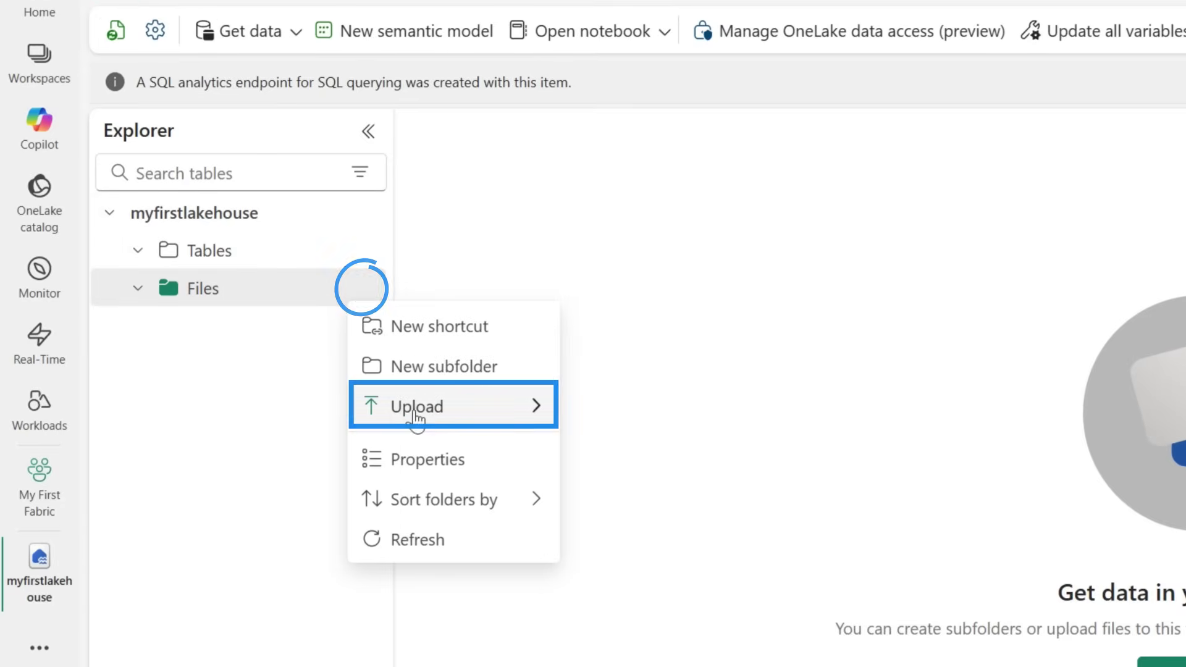
click(642, 417)
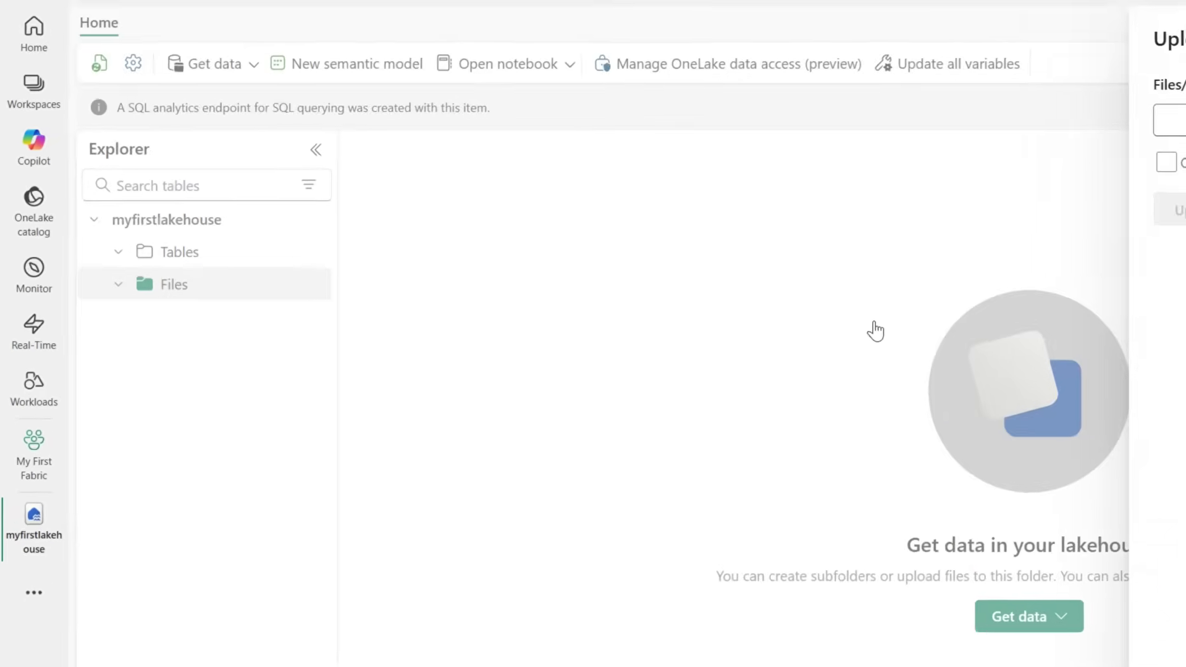
click(1155, 165)
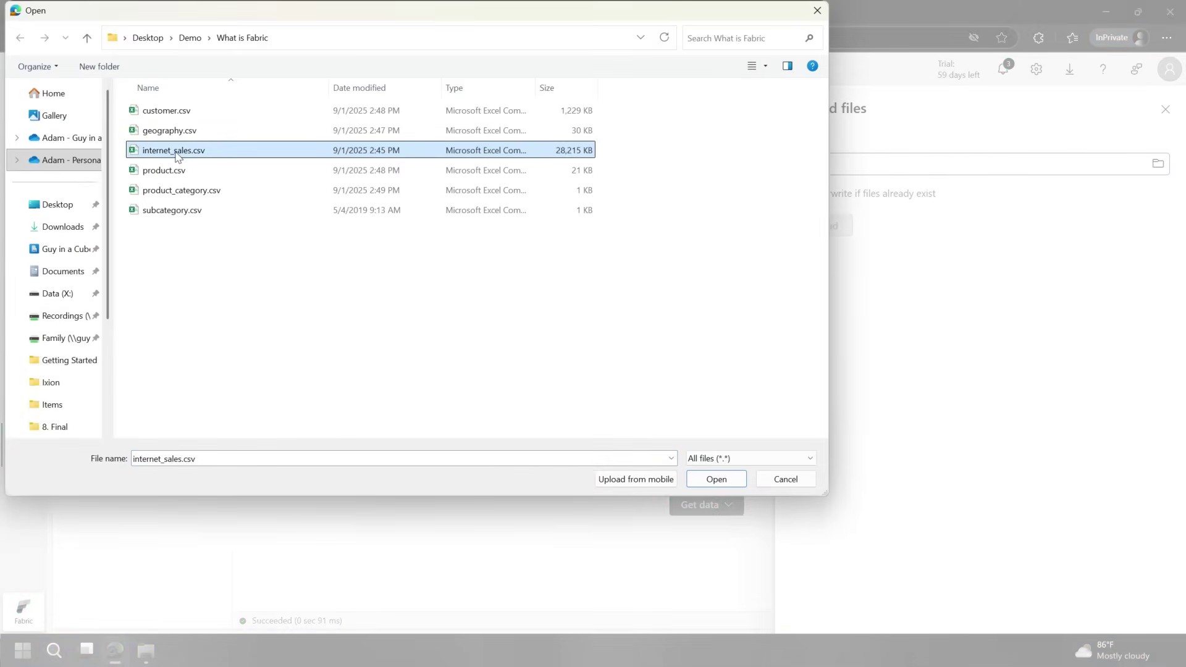
double_click(175, 151)
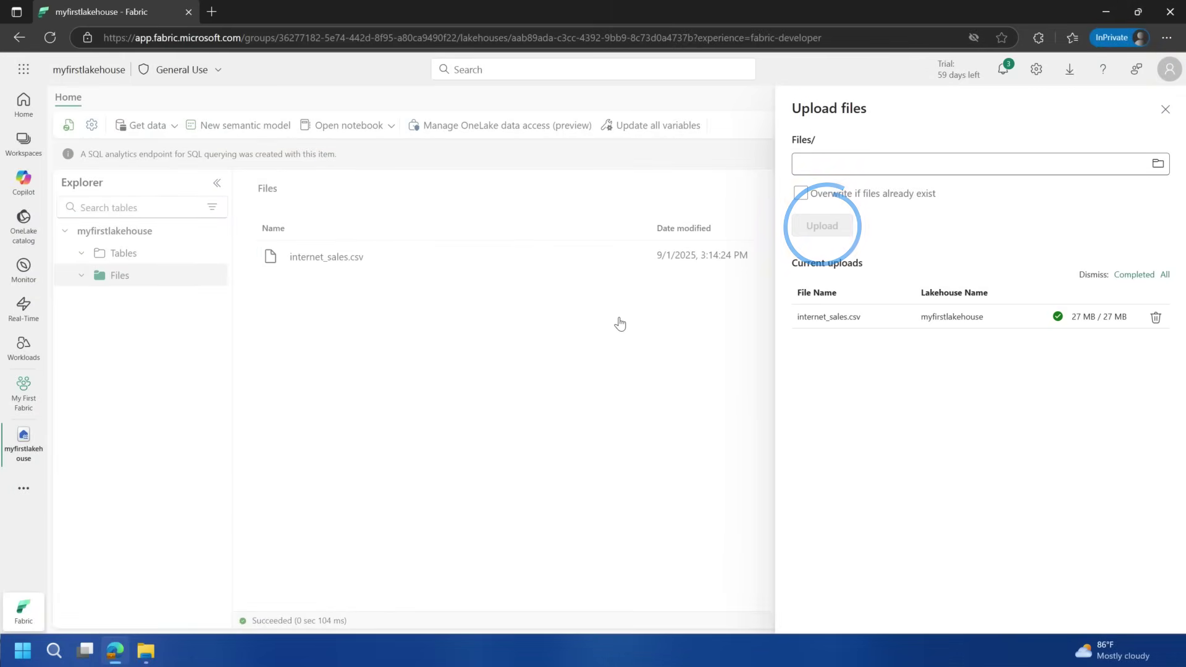
click(620, 323)
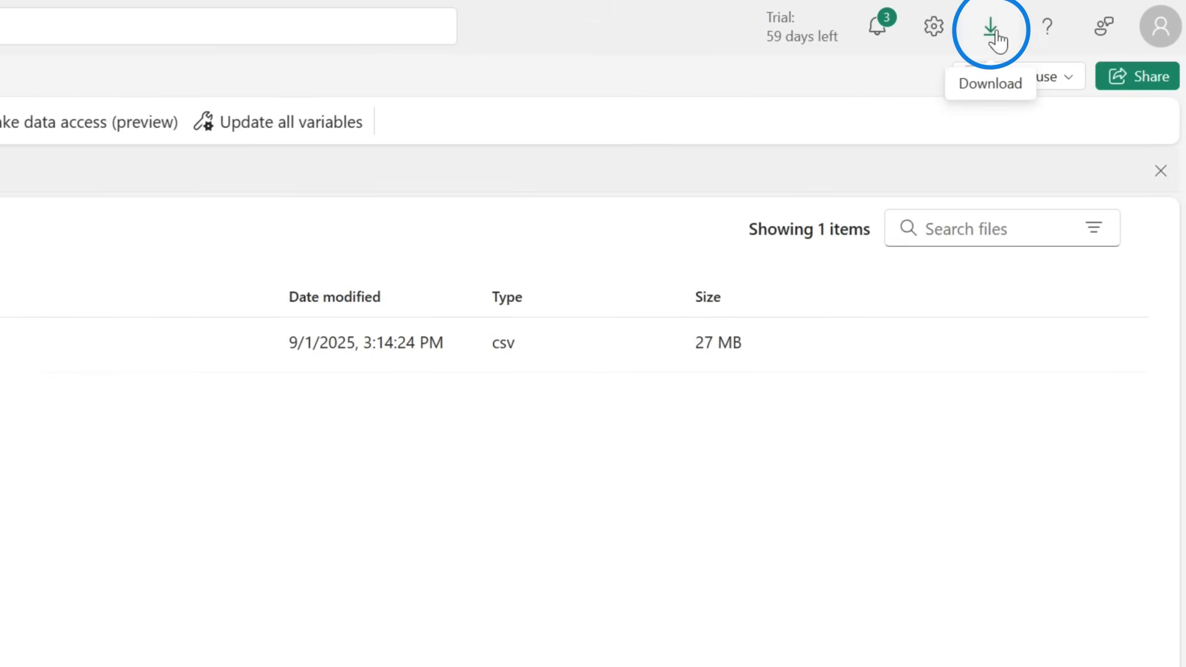
Step: Browse OneLake to the myfirstlakehouse Files folder in the My First Fabric workspace
click(991, 31)
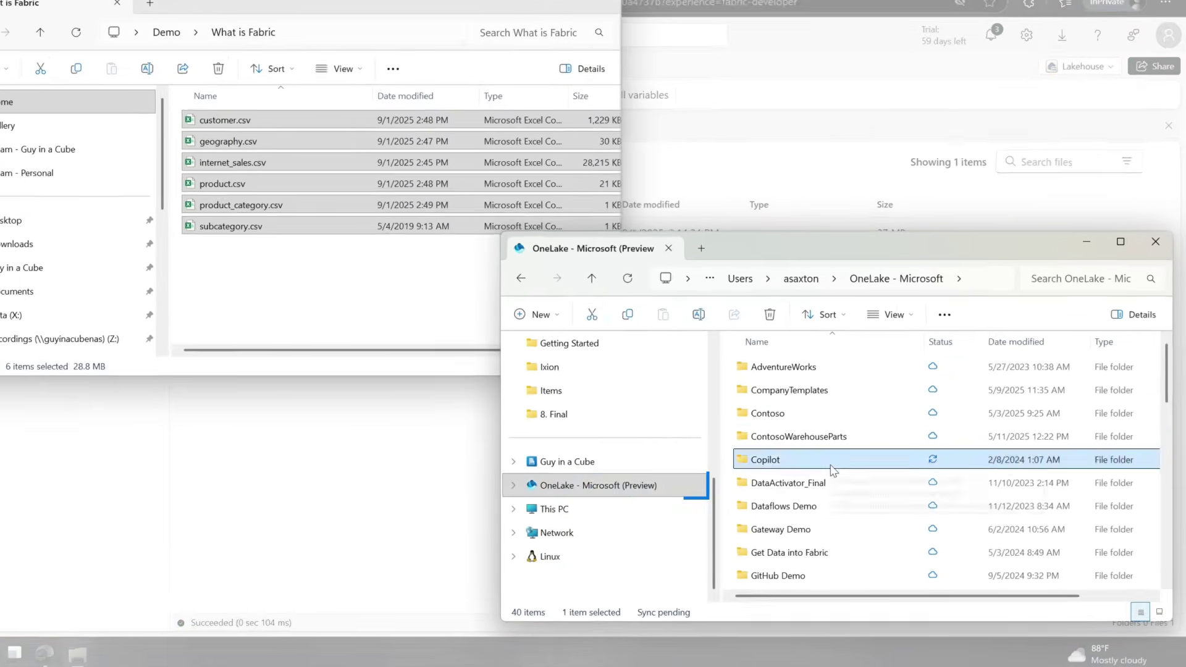
scroll(856, 473, down, 3)
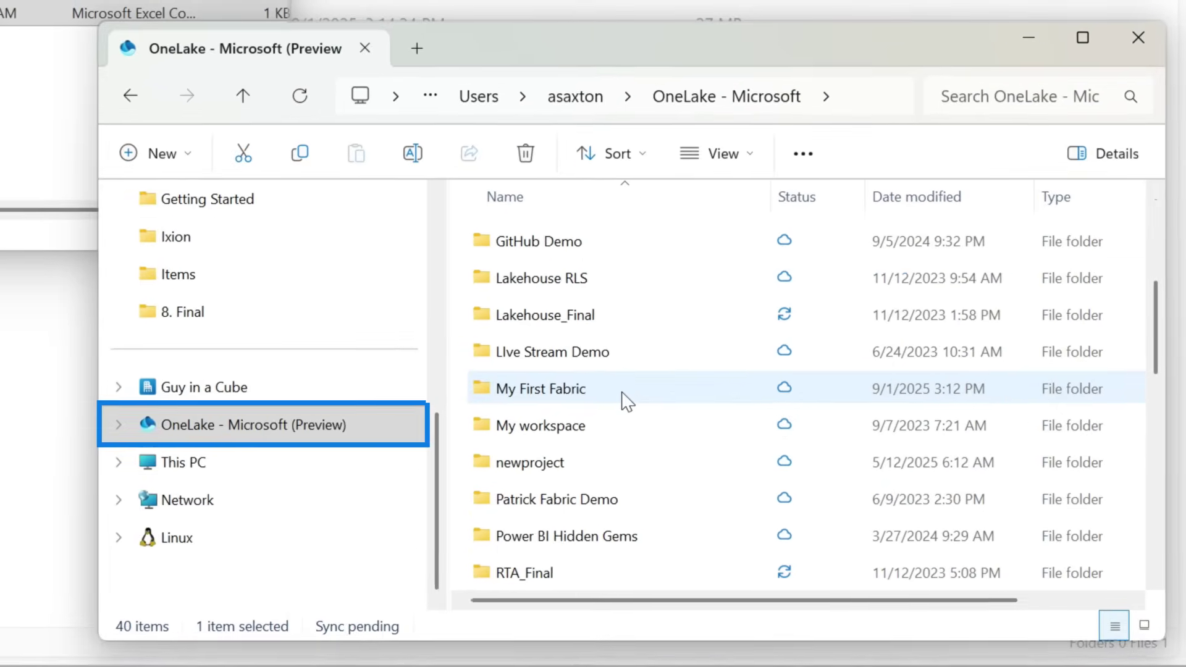
double_click(550, 389)
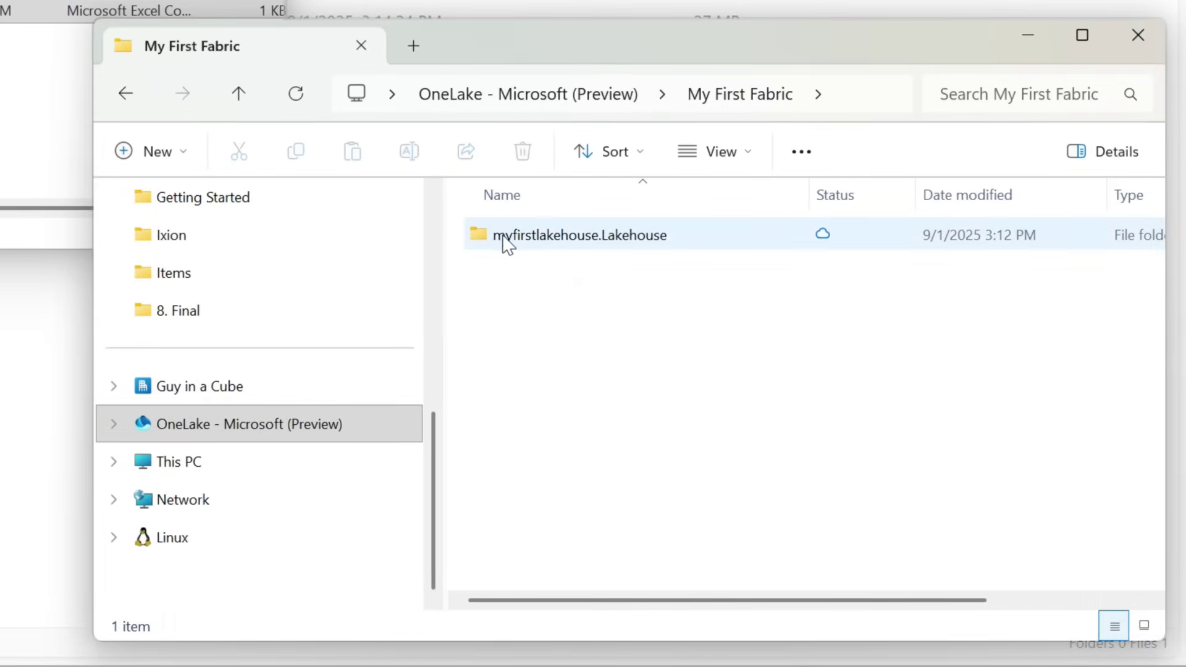
double_click(607, 238)
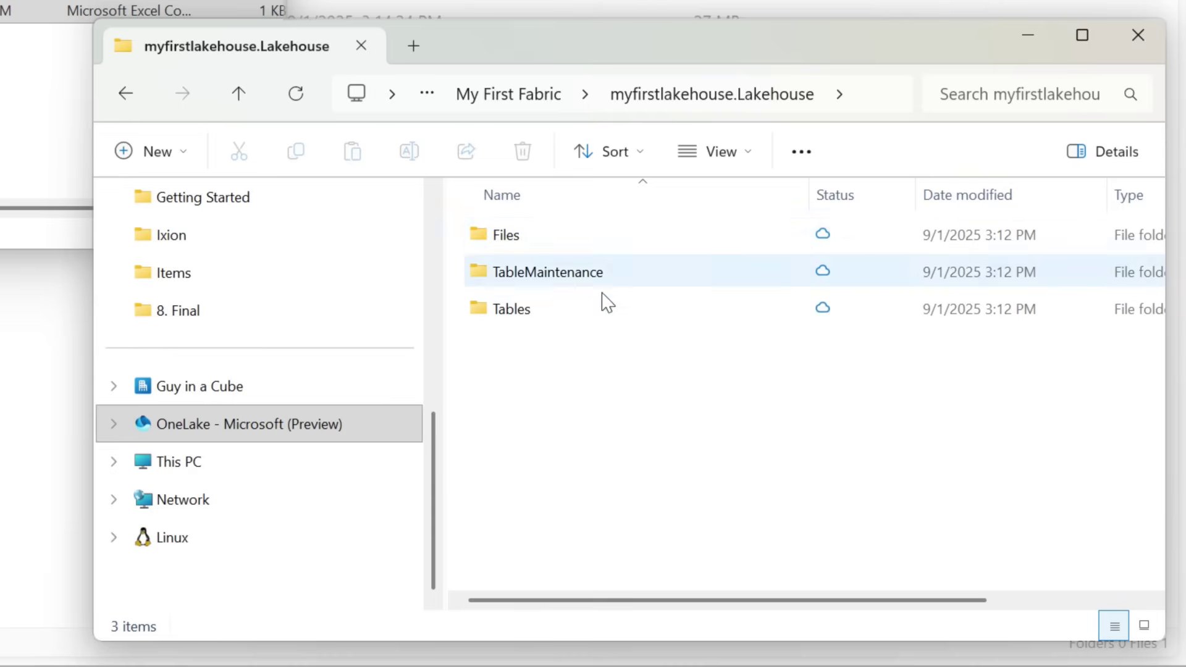
double_click(517, 242)
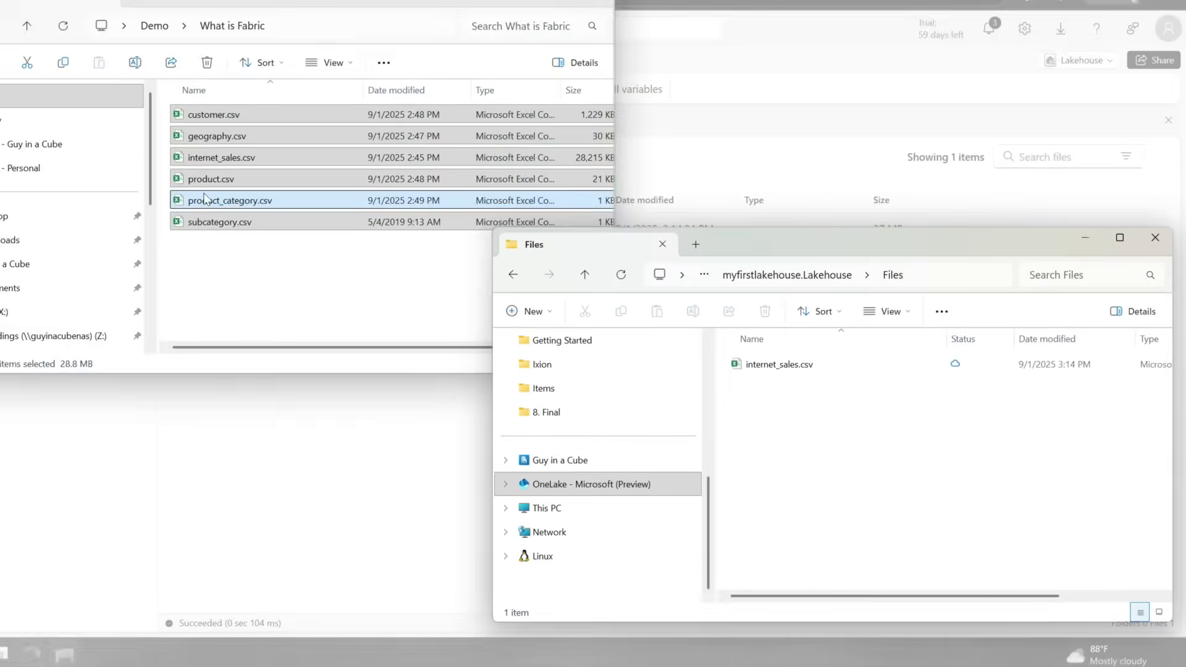
Step: Select the five remaining CSV files and copy them into the lakehouse Files folder
click(299, 270)
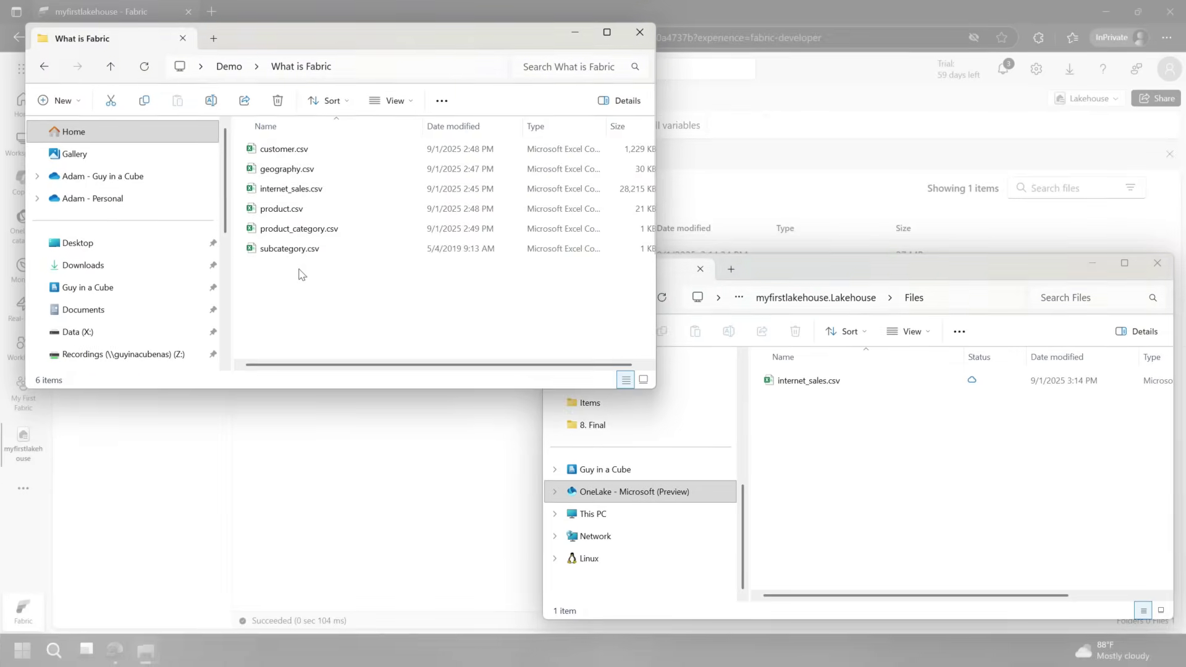
key(ctrl+a)
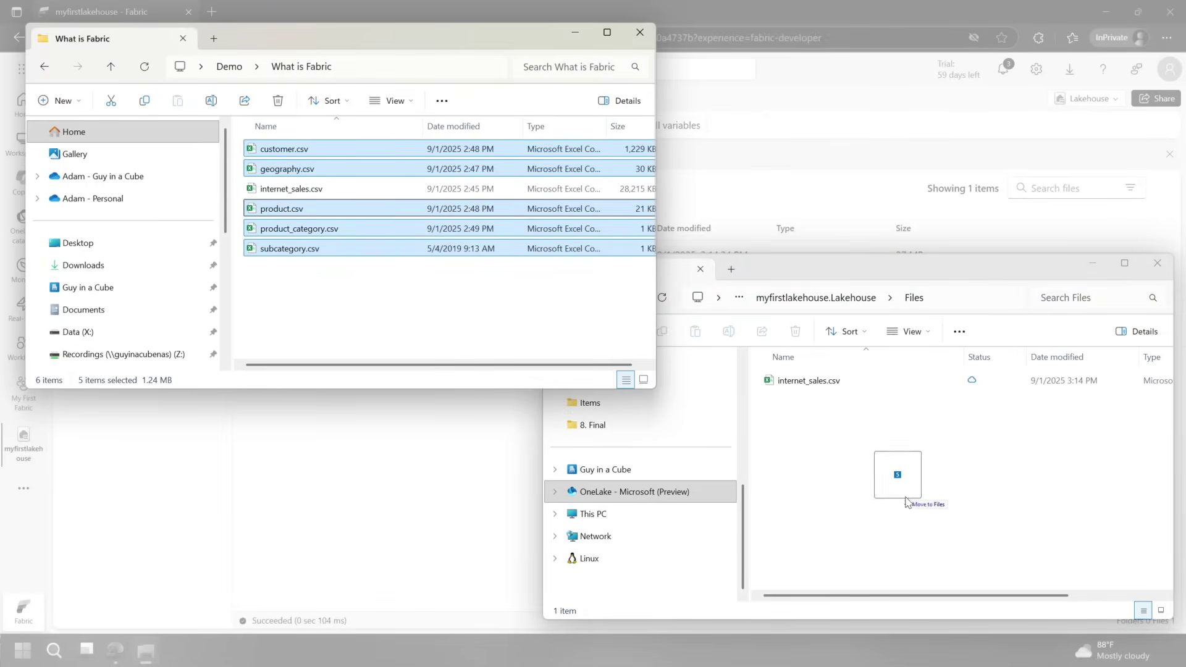
drag(917, 492, 1014, 441)
click(1033, 453)
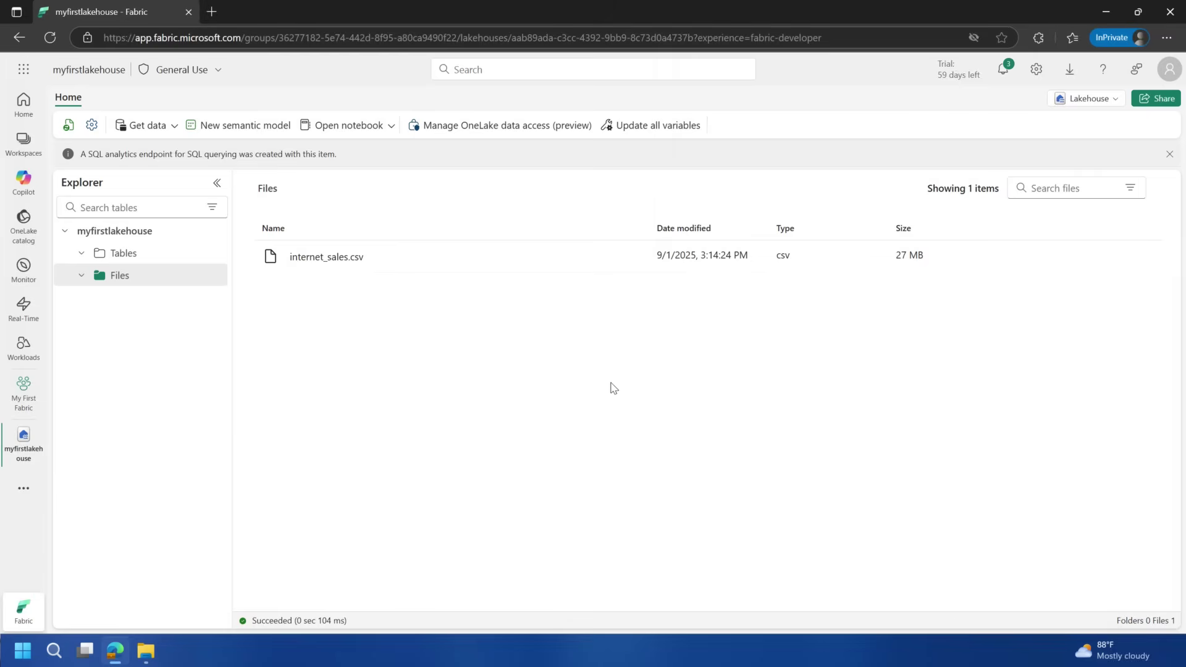
Step: Refresh the Files folder and load internet_sales.csv into a new lakehouse table
click(214, 275)
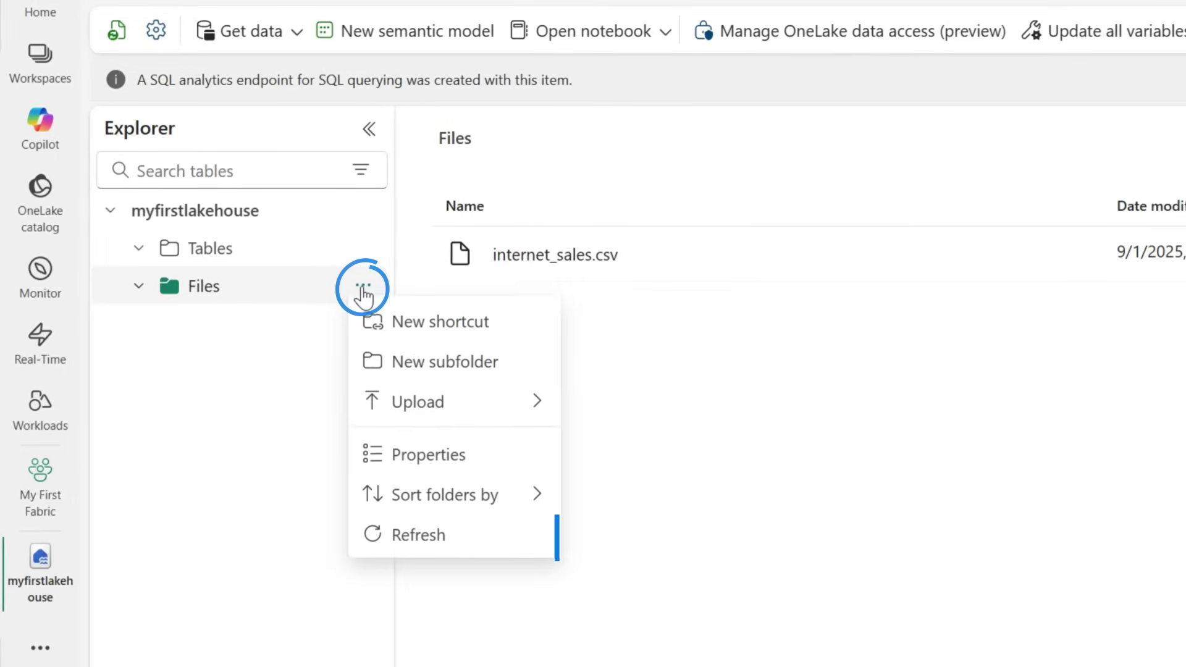
click(430, 531)
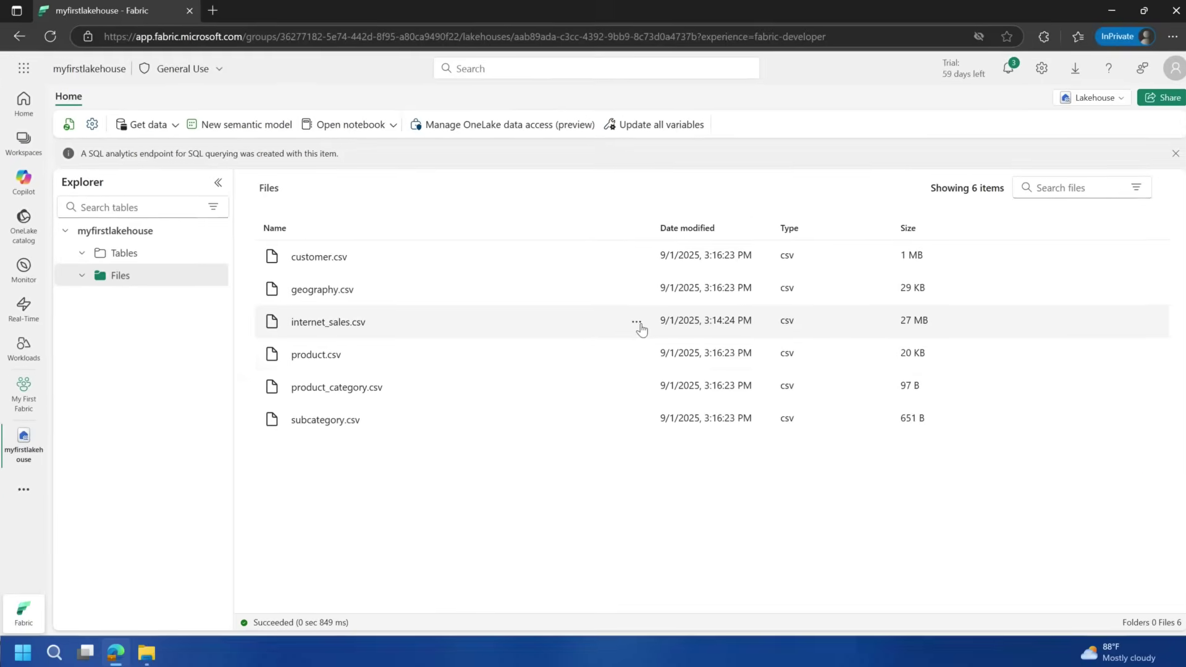
click(637, 322)
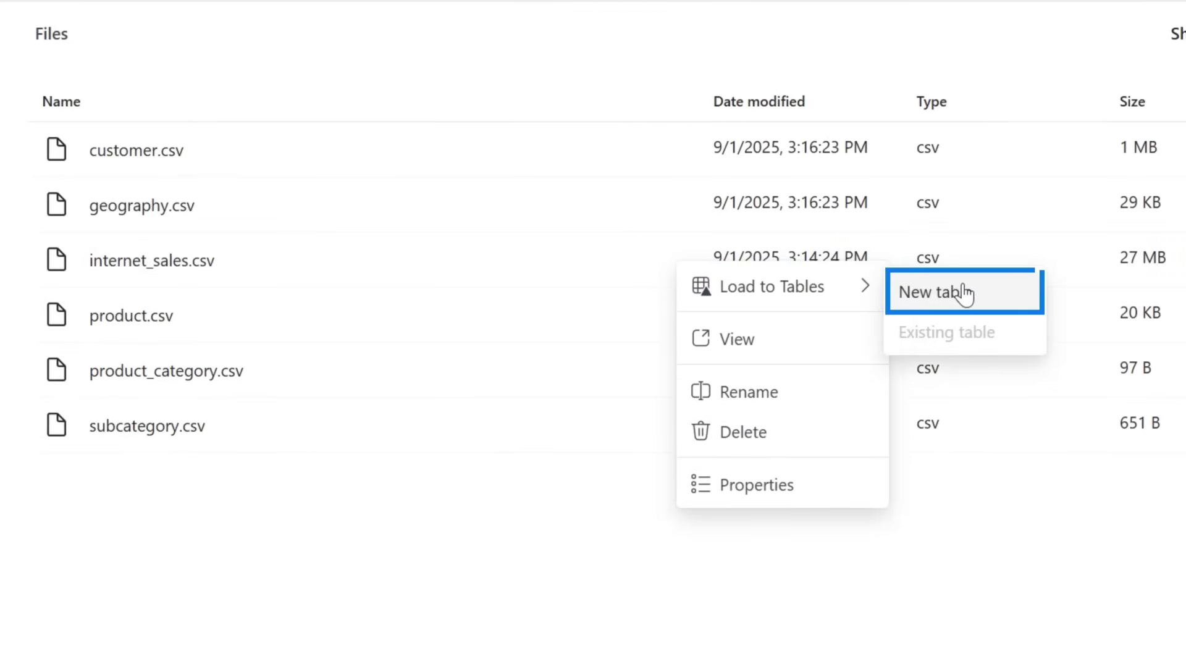
click(965, 294)
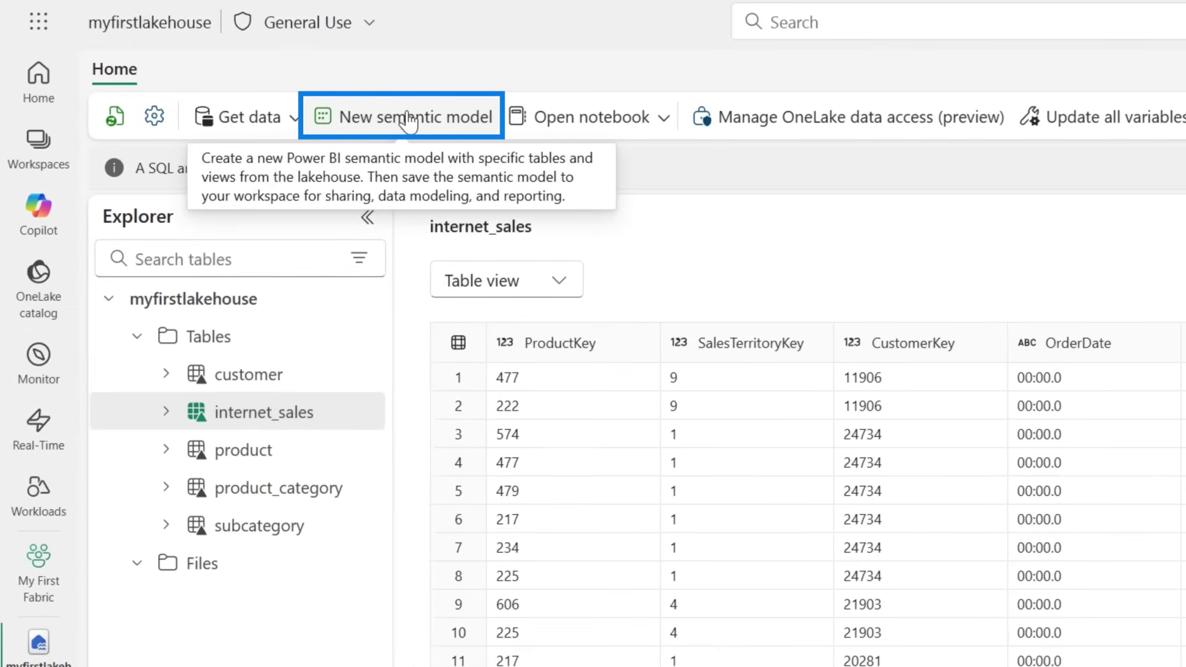
Step: Create a new semantic model that includes every lakehouse table
click(408, 117)
click(751, 503)
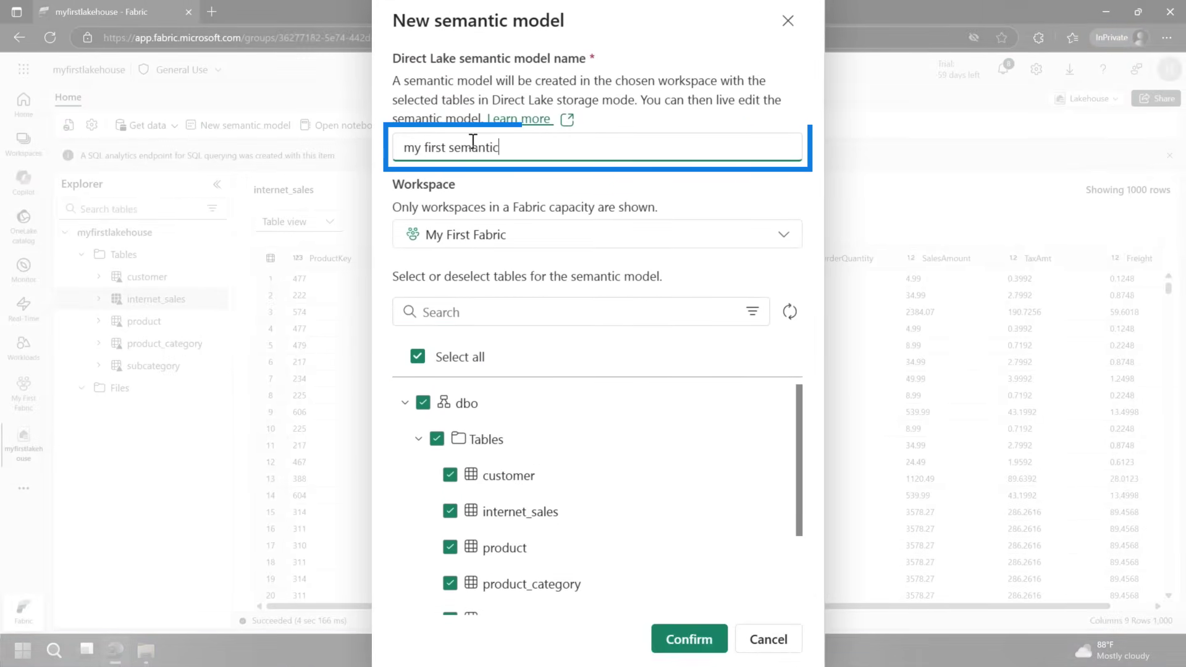
click(689, 639)
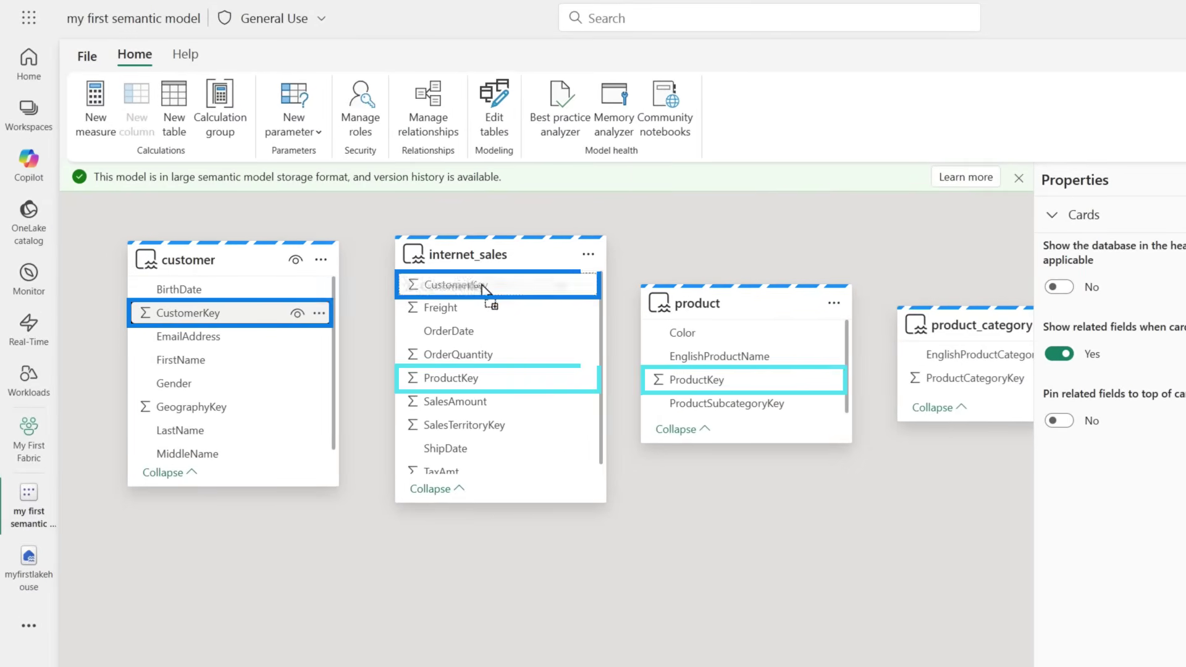
Step: Relate customer–internet_sales on CustomerKey and subcategory–product on ProductSubcategoryKey, then return to My First Fabric
drag(483, 289, 471, 283)
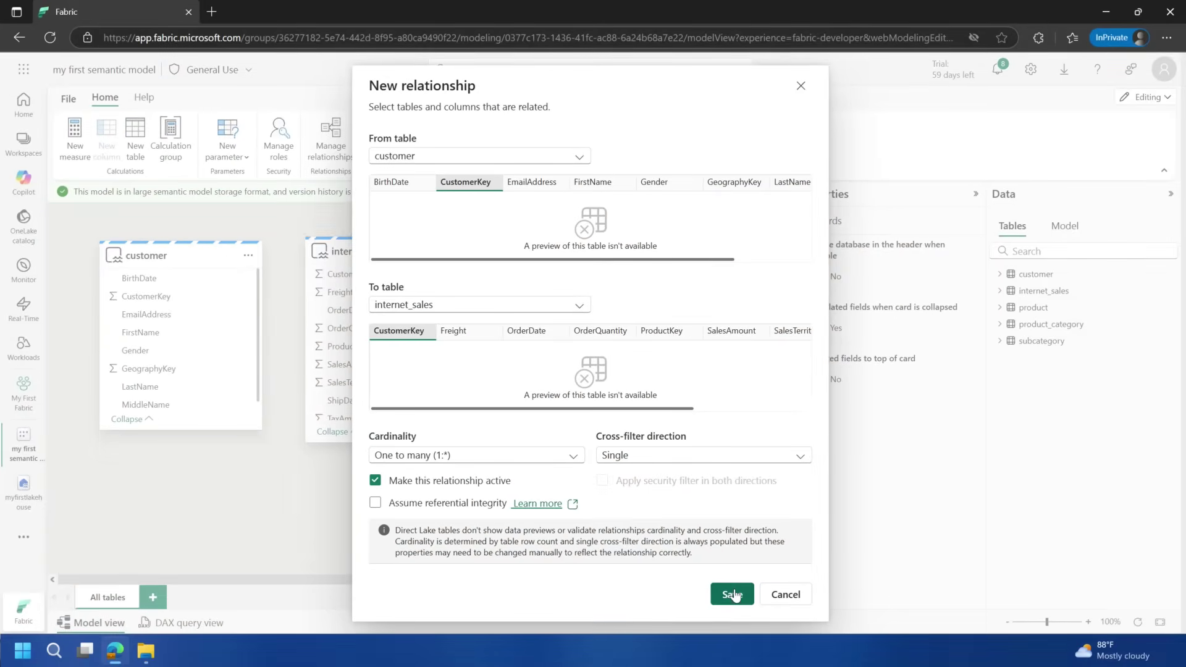
click(732, 594)
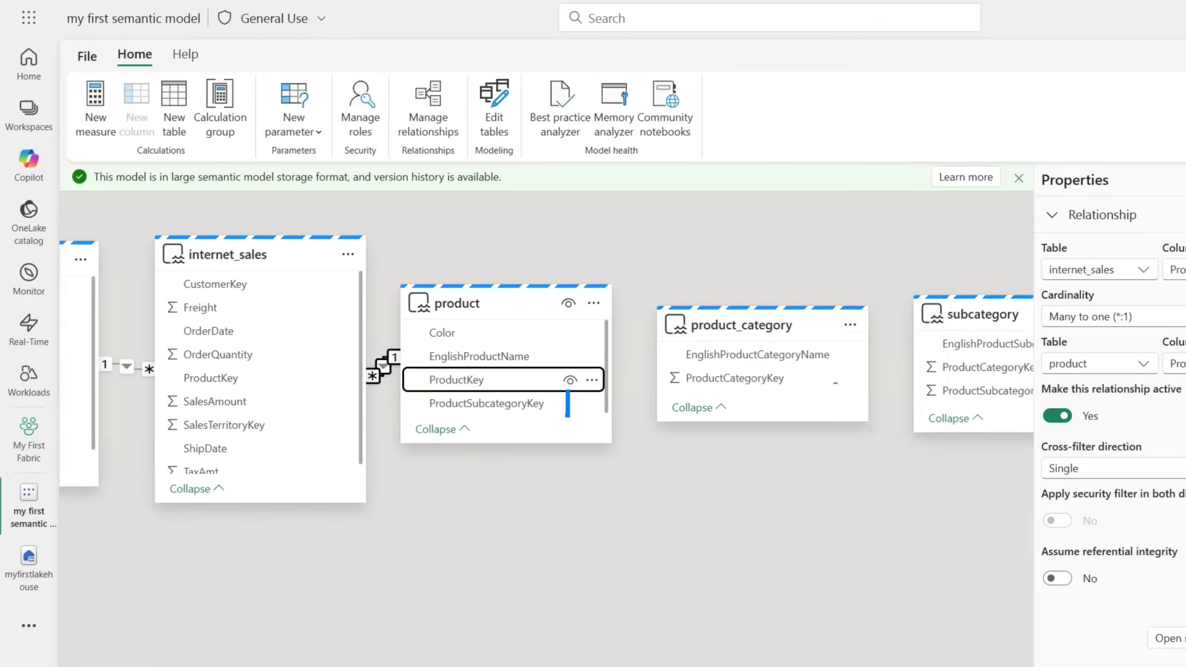
drag(451, 402, 726, 402)
drag(526, 411, 481, 410)
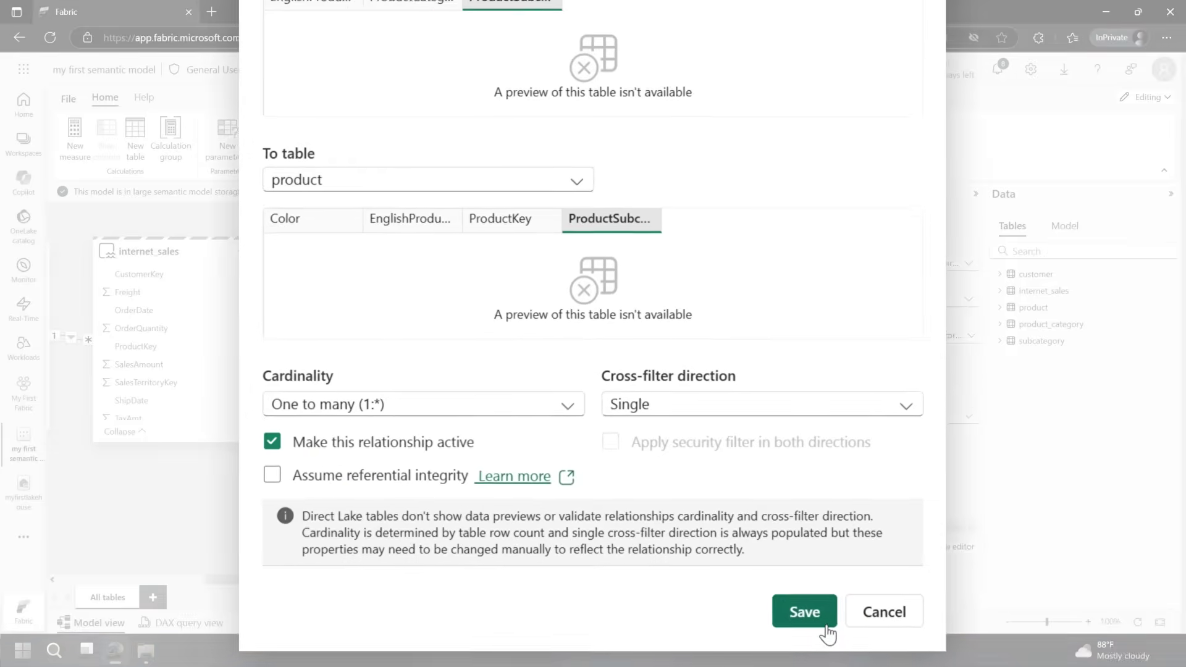
click(764, 614)
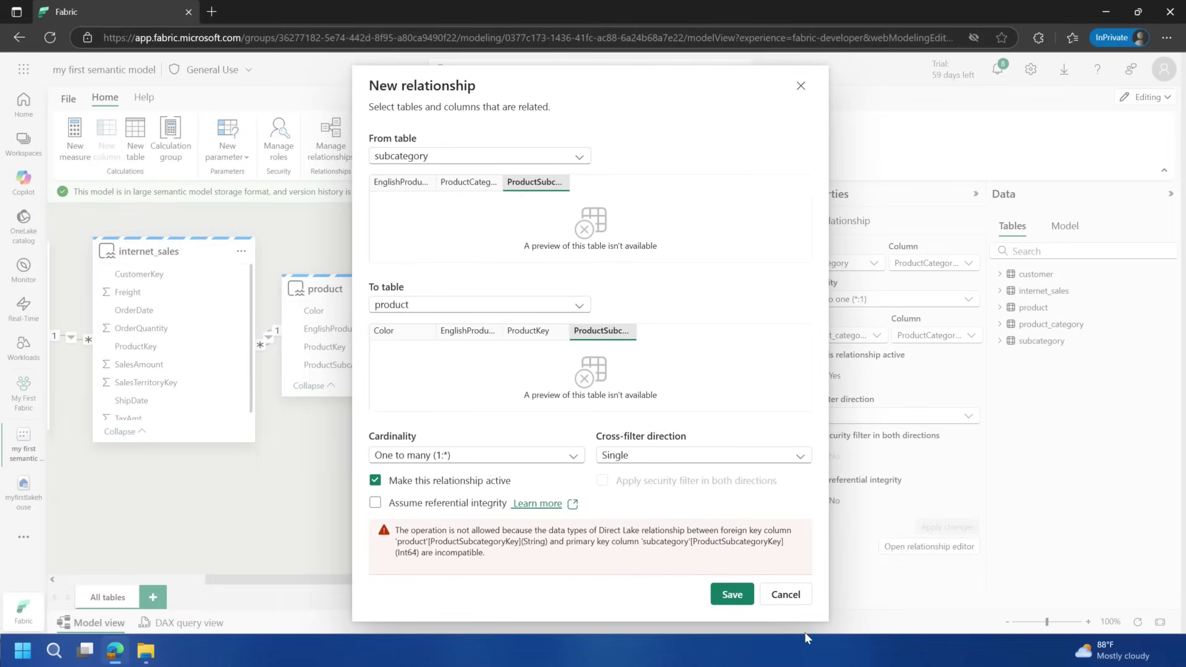
click(786, 595)
drag(273, 581, 100, 576)
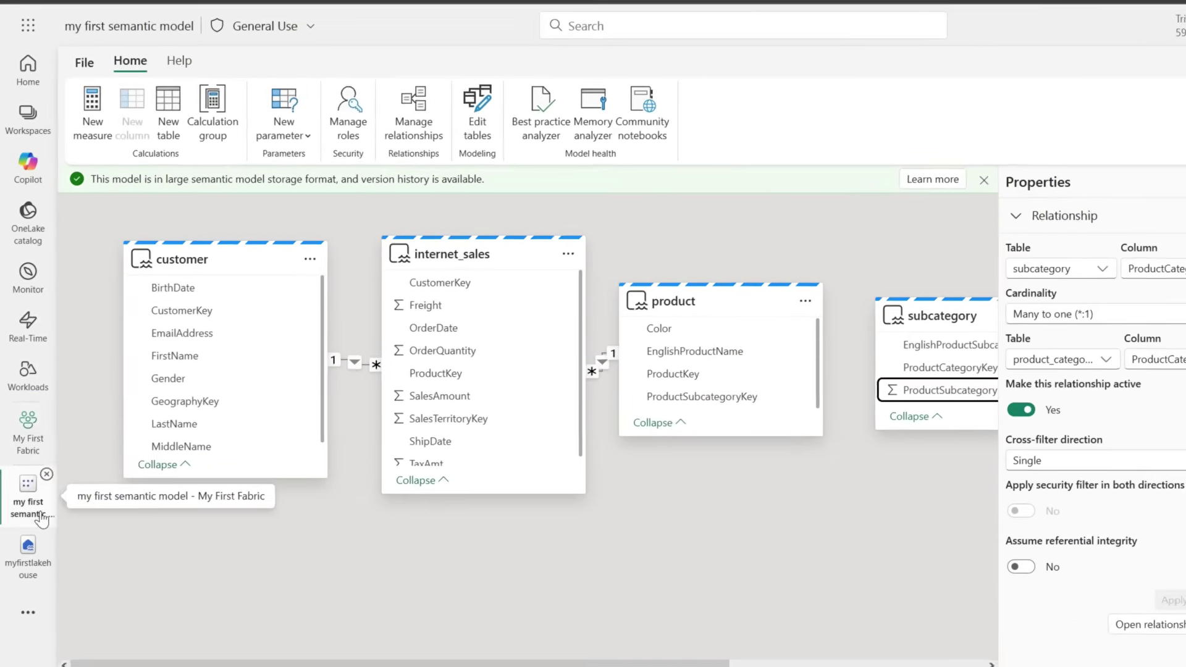
click(28, 444)
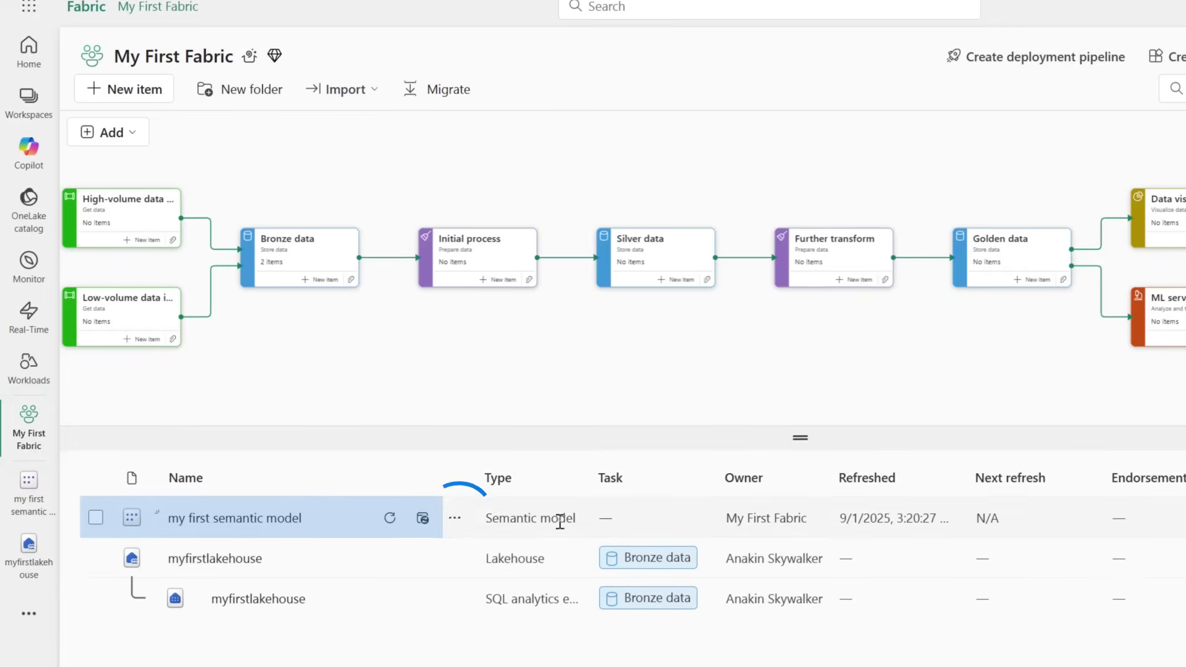
Step: Create a report from the semantic model with a table of customer Gender by Sum of SalesAmount
click(454, 447)
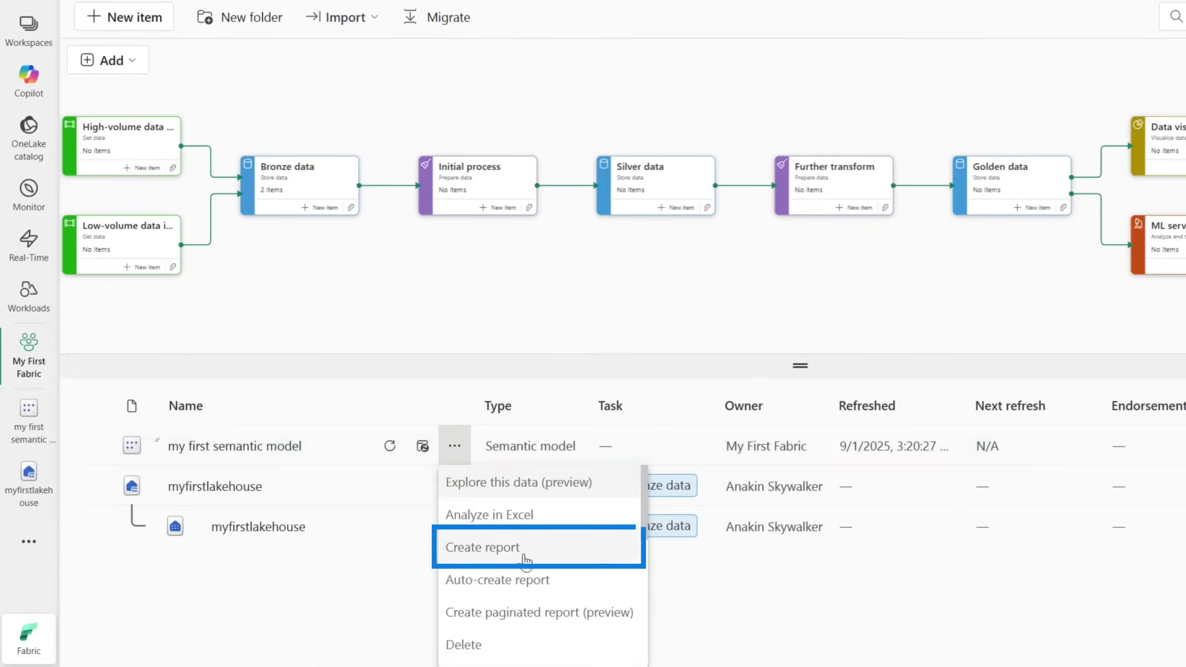
click(476, 543)
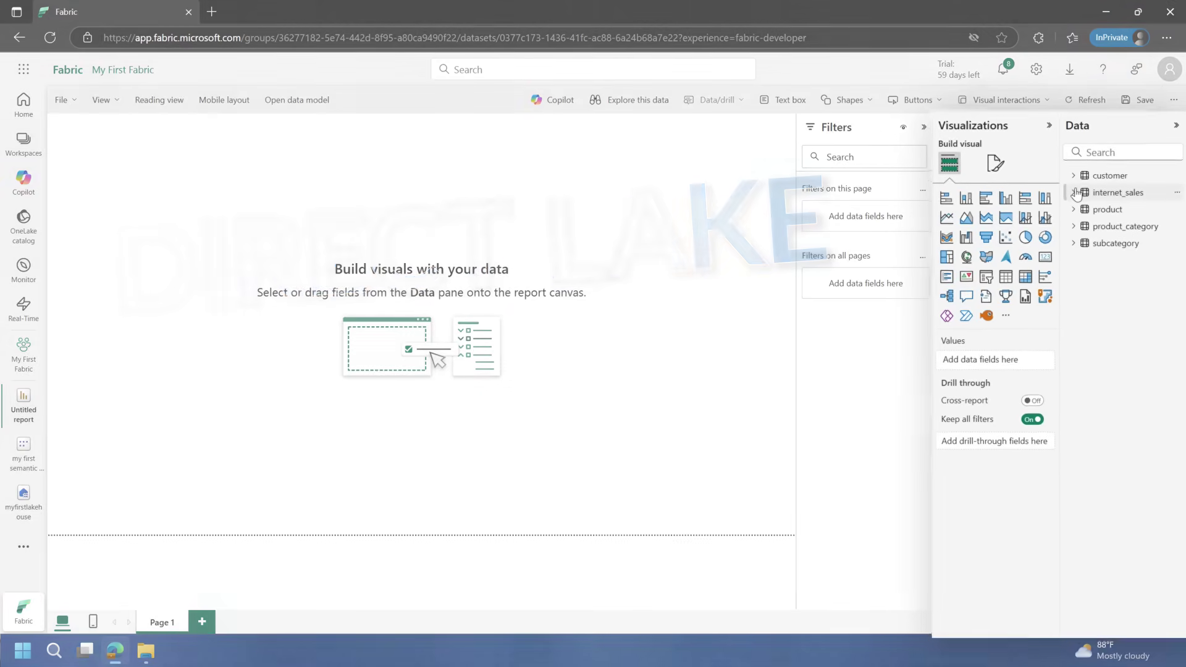
click(1112, 194)
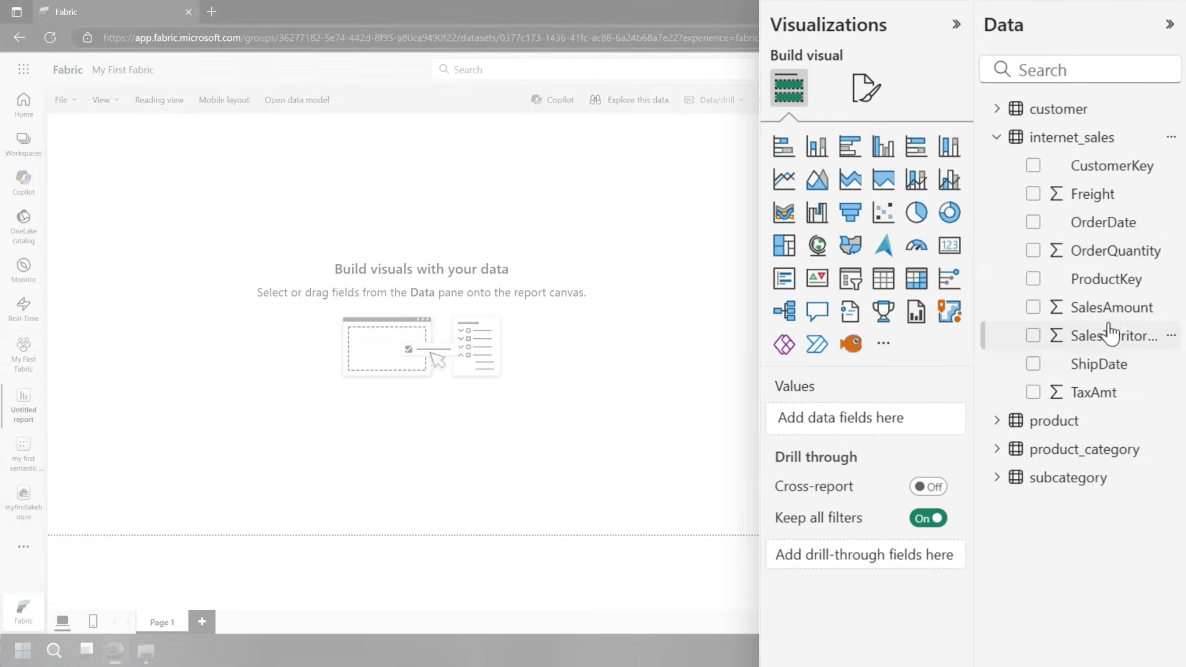
click(997, 110)
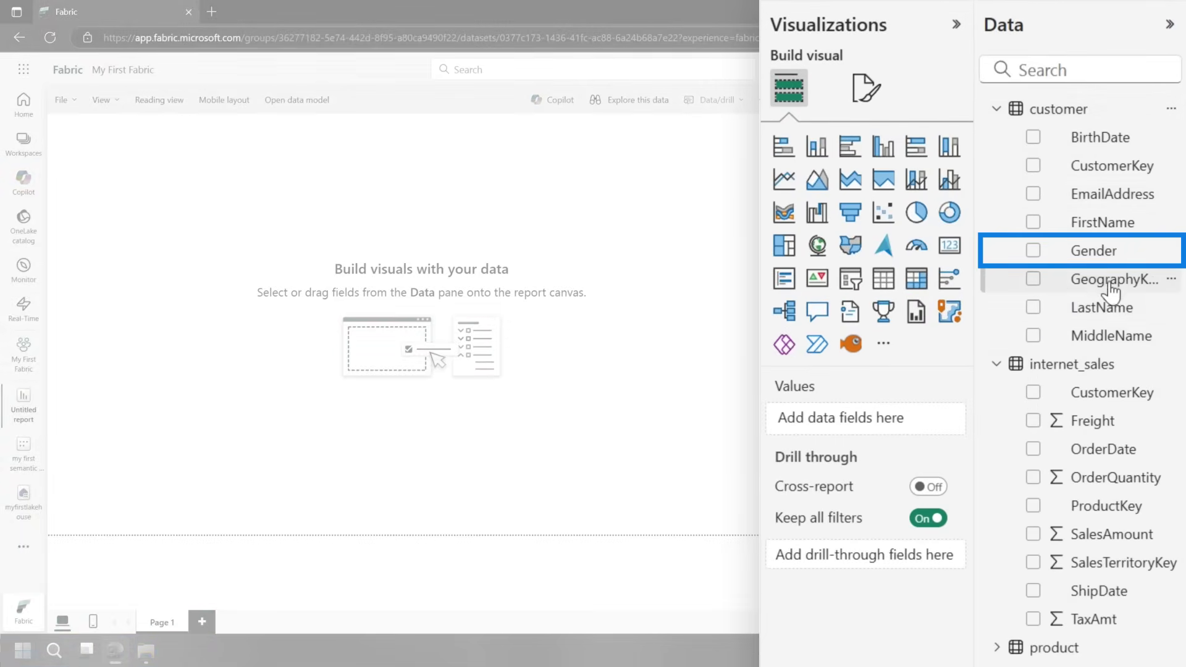
drag(1103, 259, 364, 225)
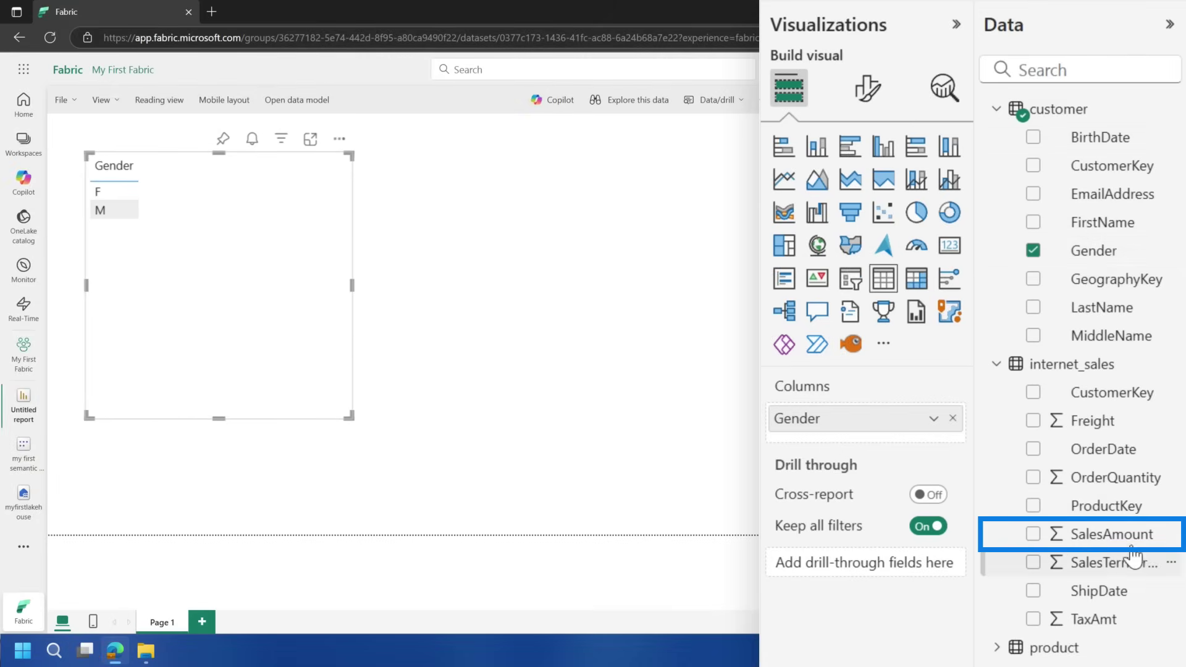
drag(323, 263, 225, 321)
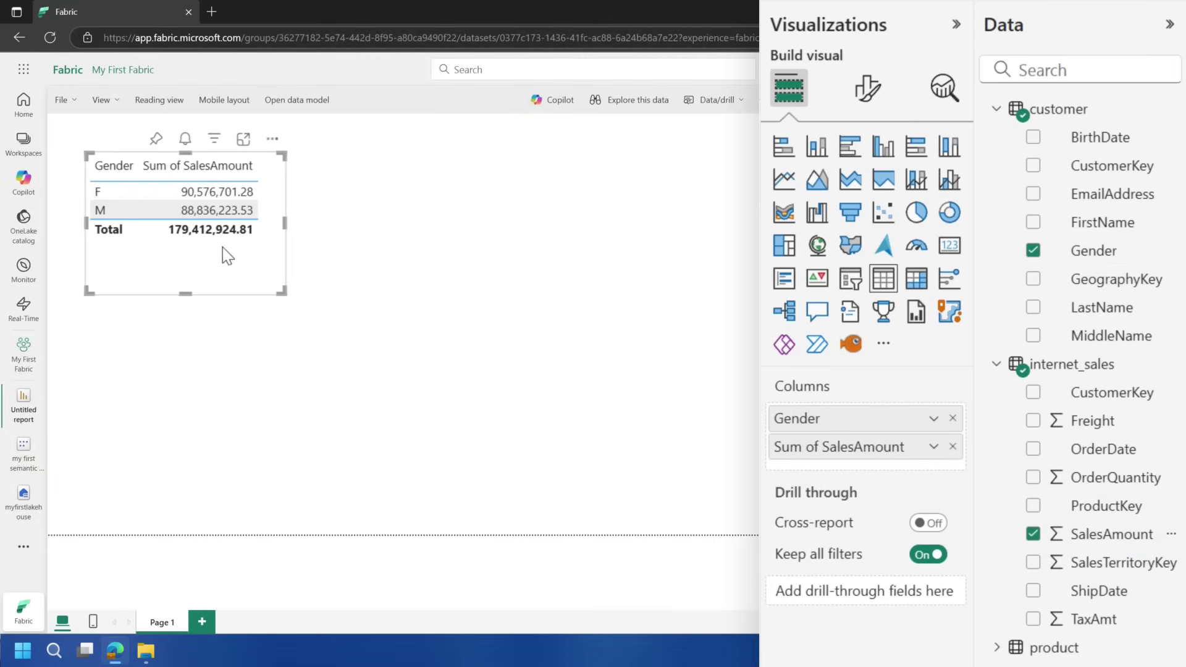
scroll(1094, 379, down, 4)
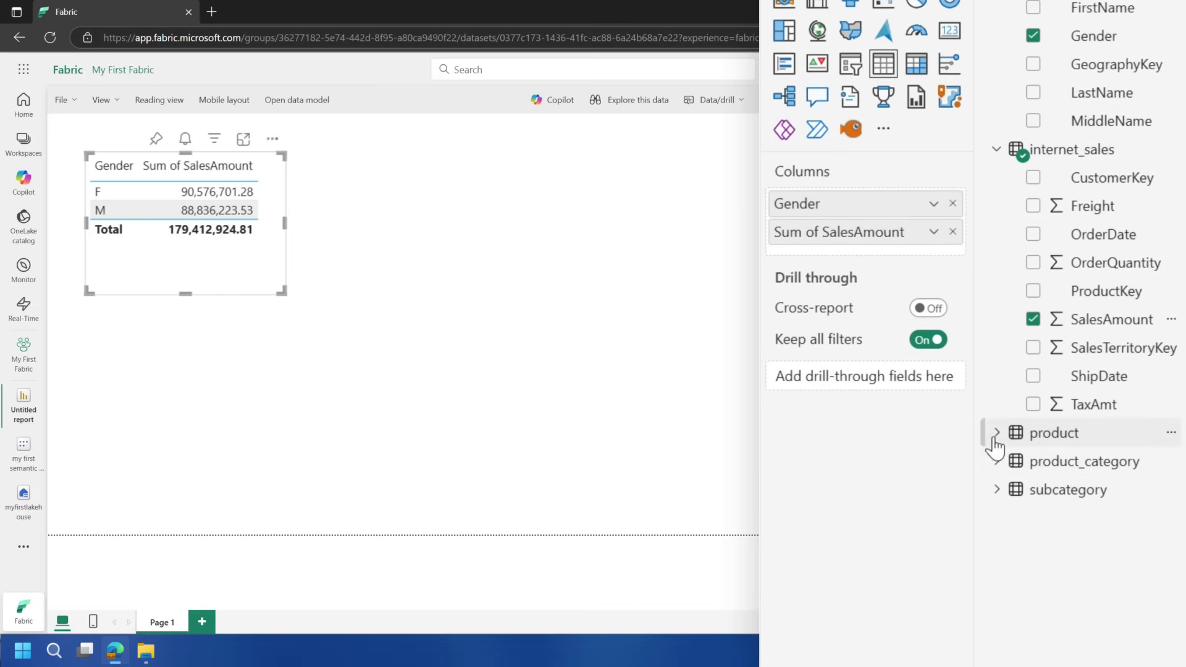
click(997, 436)
Step: Add product Color as a slicer visual and tick colours in it to filter the Gender table
drag(940, 443, 560, 307)
click(857, 282)
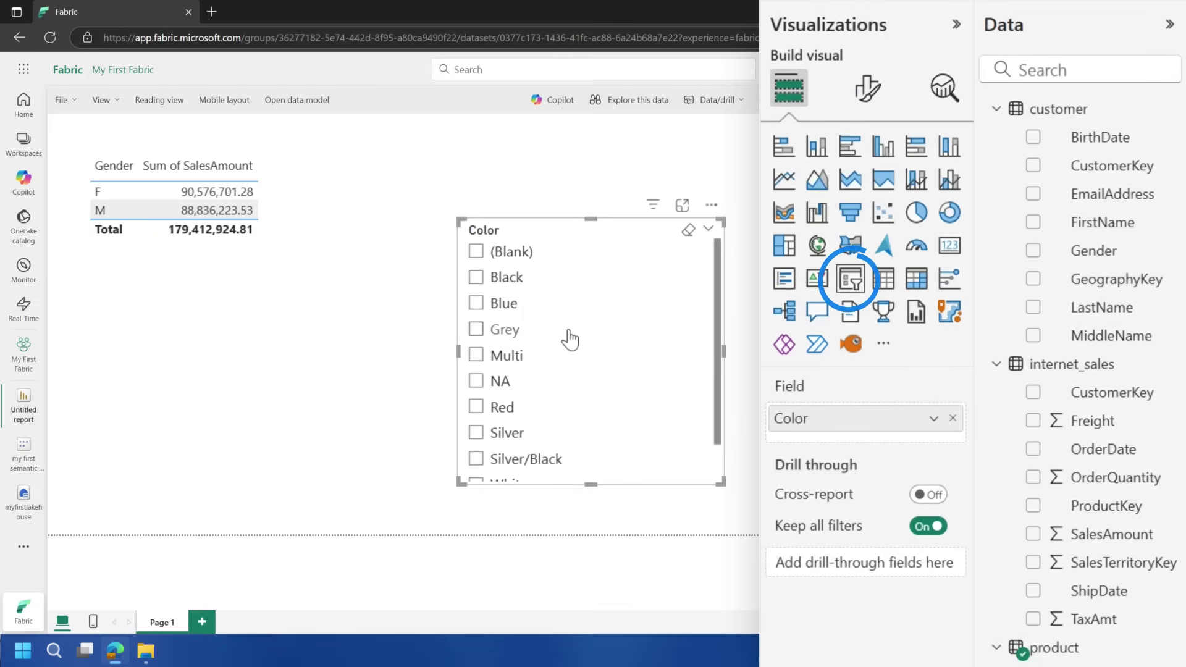
click(506, 311)
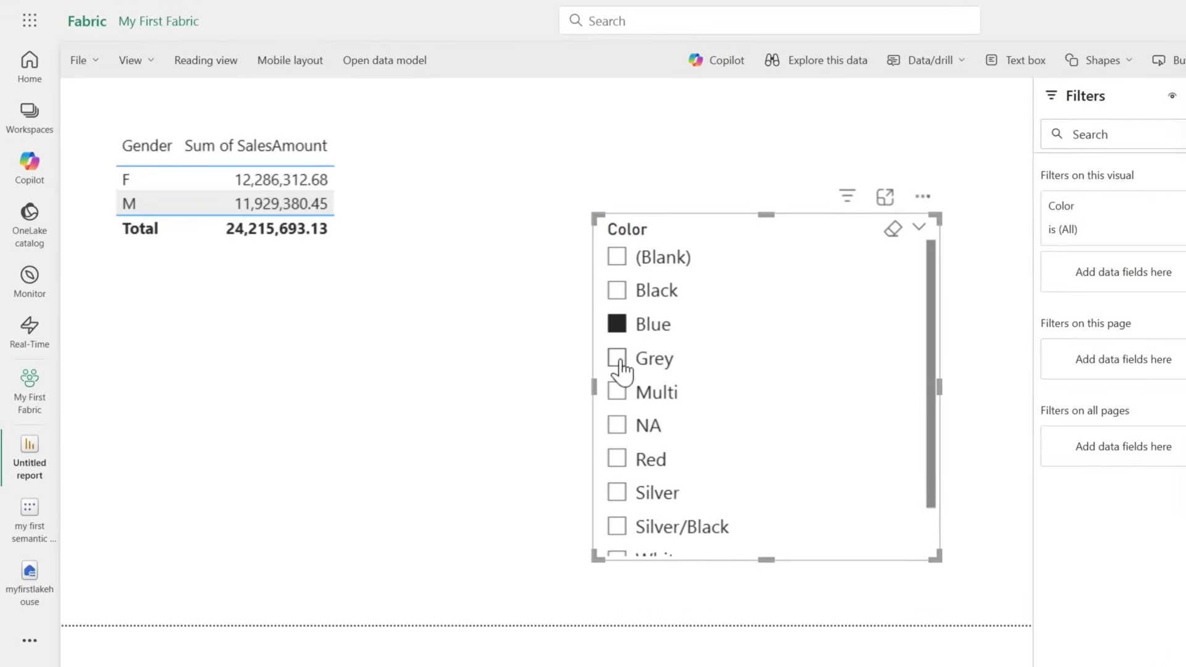
click(618, 359)
click(616, 426)
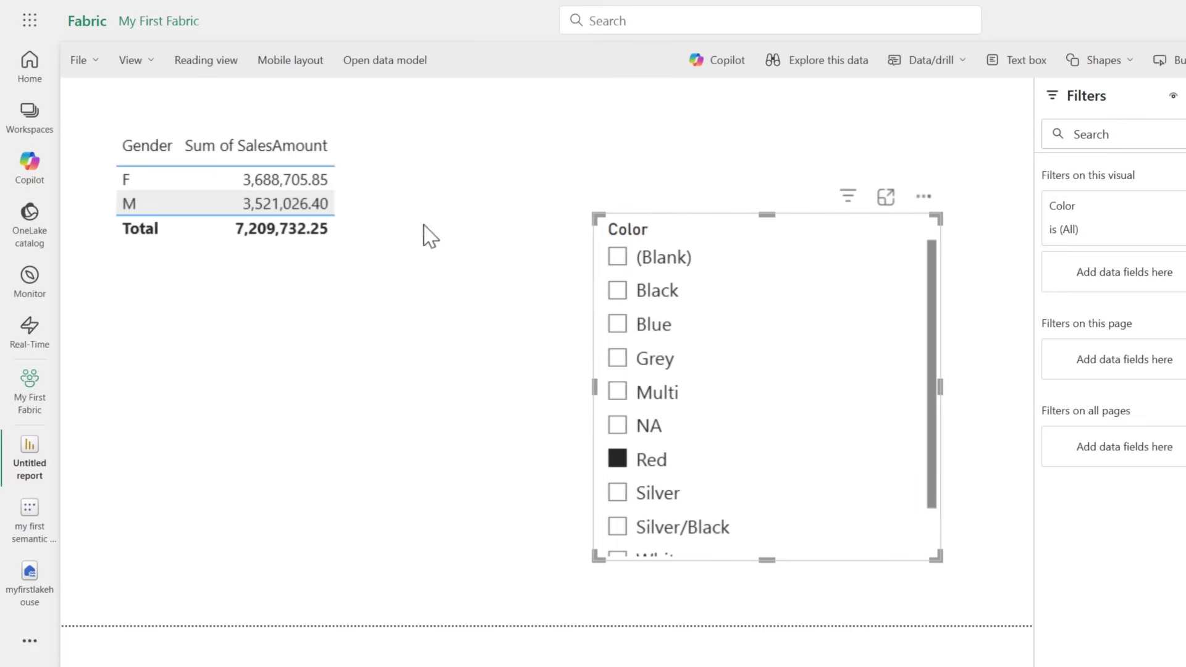